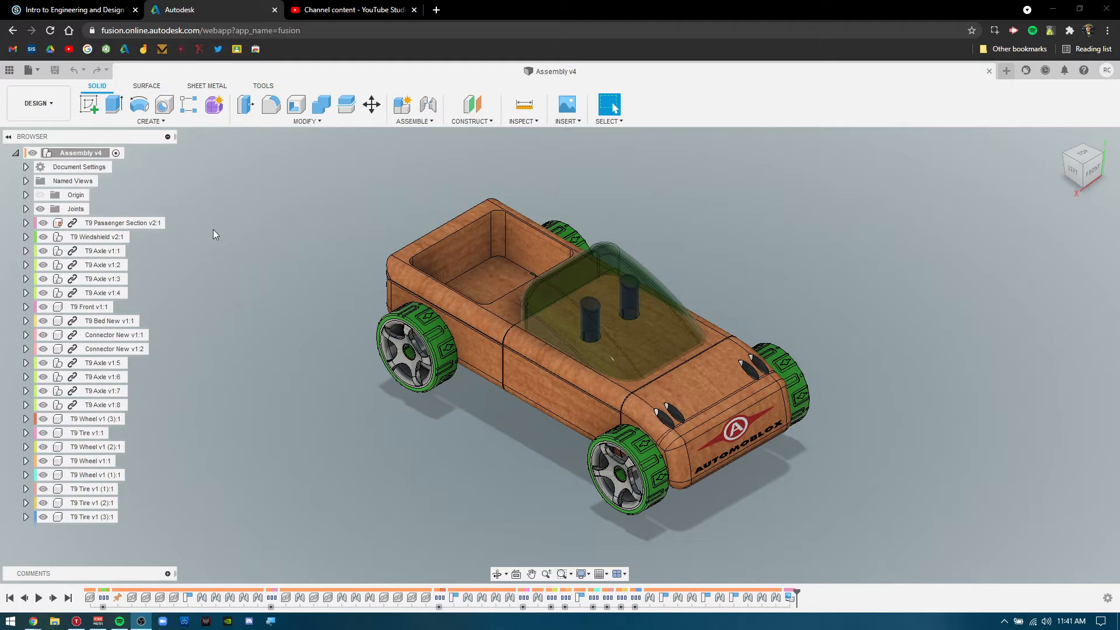
# Close the YouTube Studio browser tab and switch the truck assembly to the Render workspace
pyautogui.click(414, 10)
pyautogui.click(48, 96)
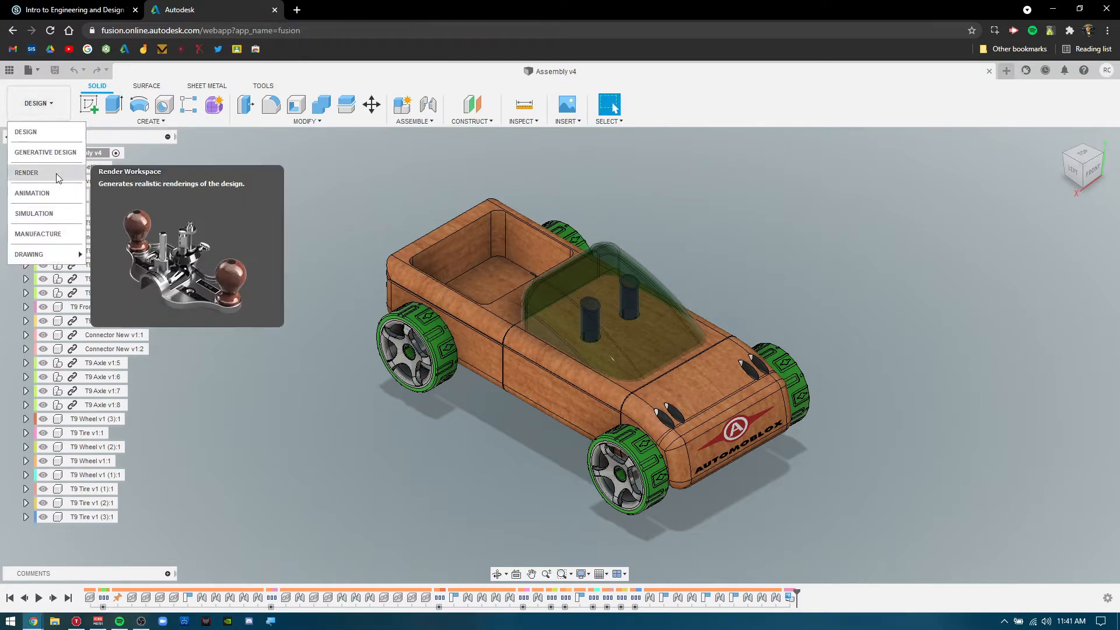
pyautogui.click(368, 180)
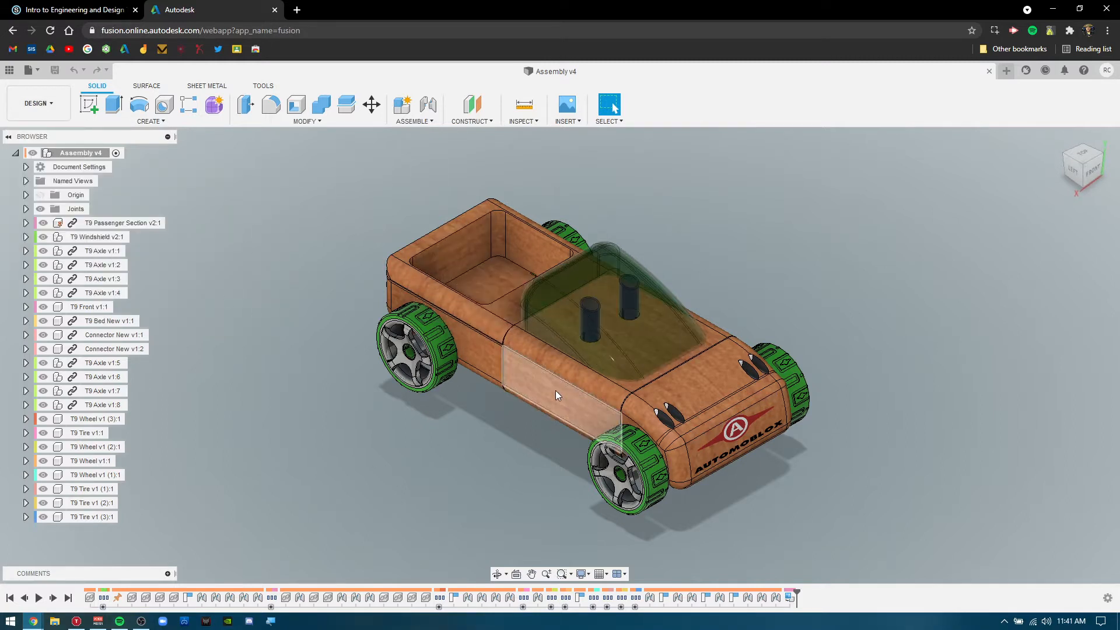
pyautogui.click(50, 105)
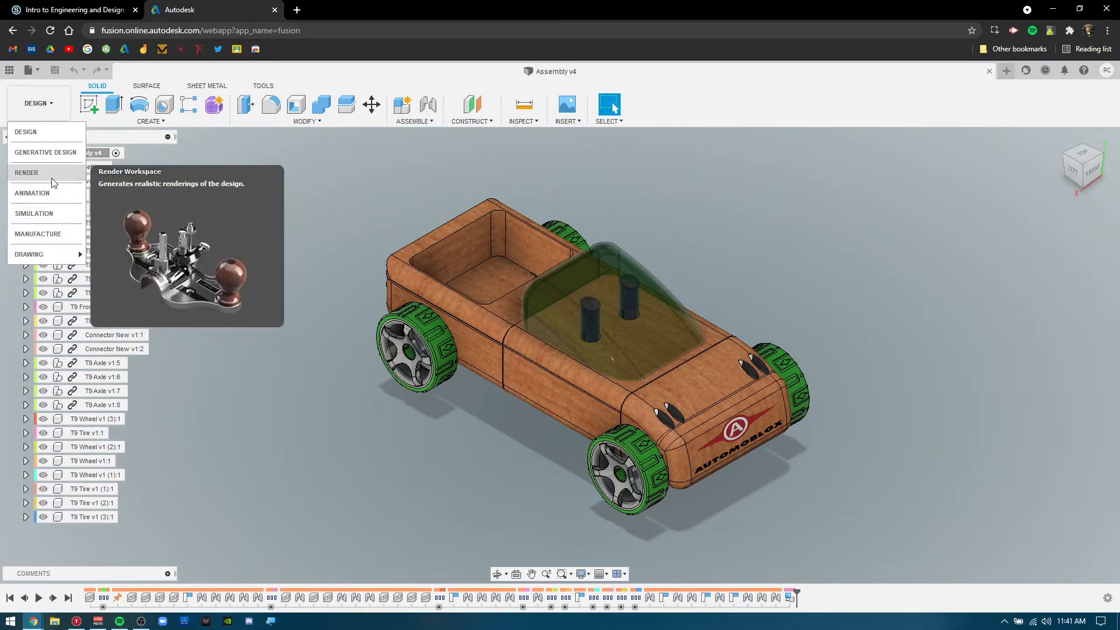
pyautogui.click(27, 173)
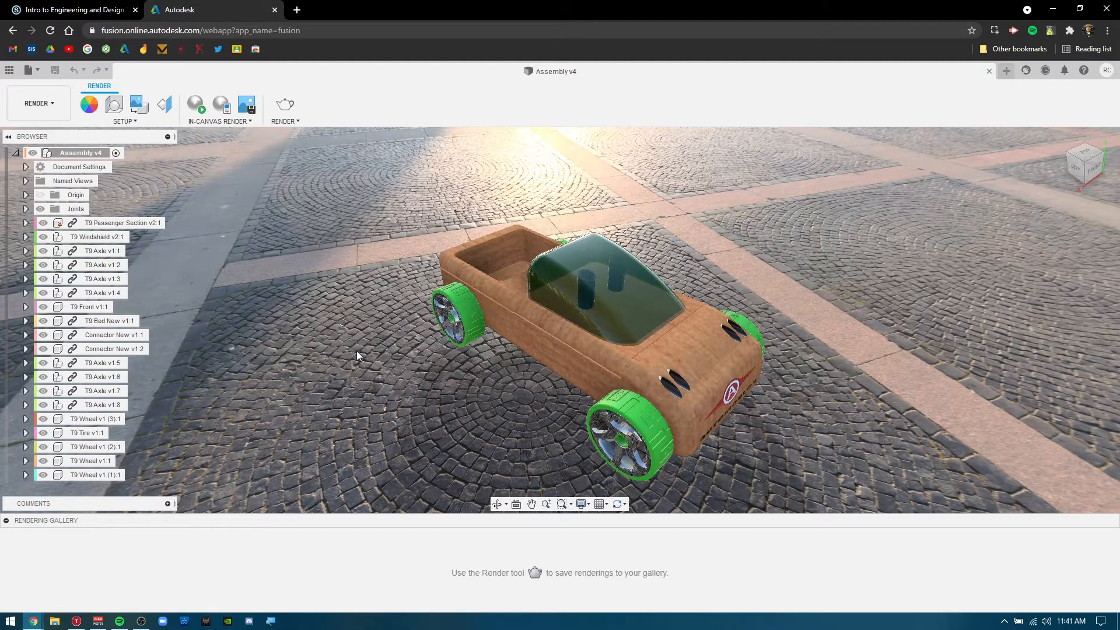
# Orbit the truck to a low front view and collapse the rendering gallery
pyautogui.keyDown('shift'); pyautogui.moveTo(491, 429); pyautogui.dragTo(471, 417, button='middle'); pyautogui.keyUp('shift')
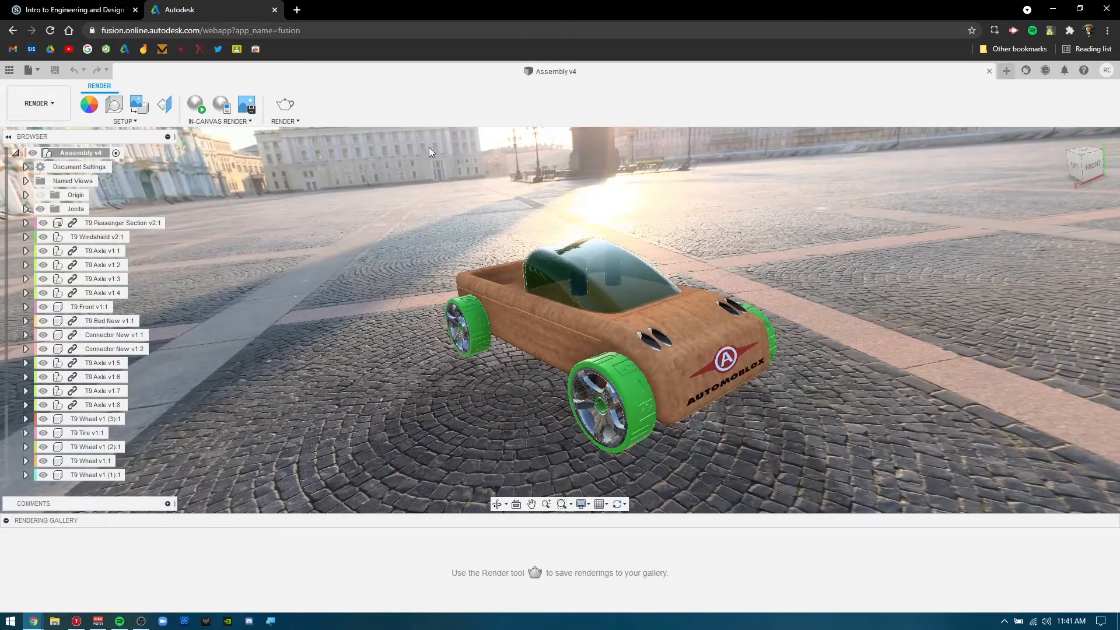
pyautogui.click(497, 504)
pyautogui.moveTo(491, 195)
pyautogui.mouseDown()
pyautogui.moveTo(502, 188)
pyautogui.moveTo(484, 197)
pyautogui.mouseUp()
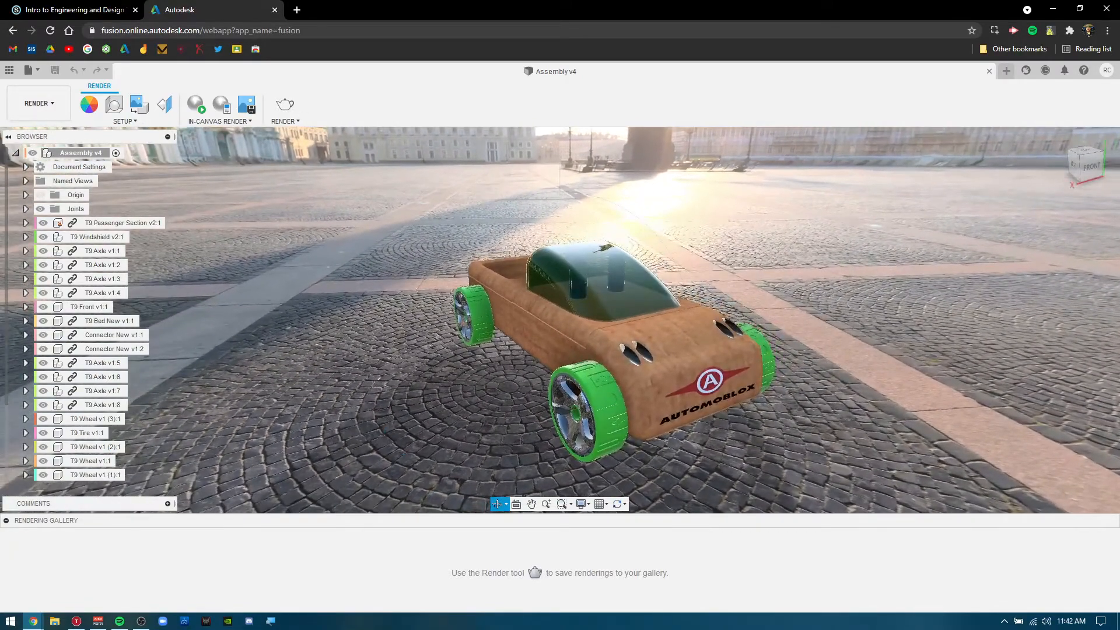
pyautogui.click(496, 504)
pyautogui.click(7, 521)
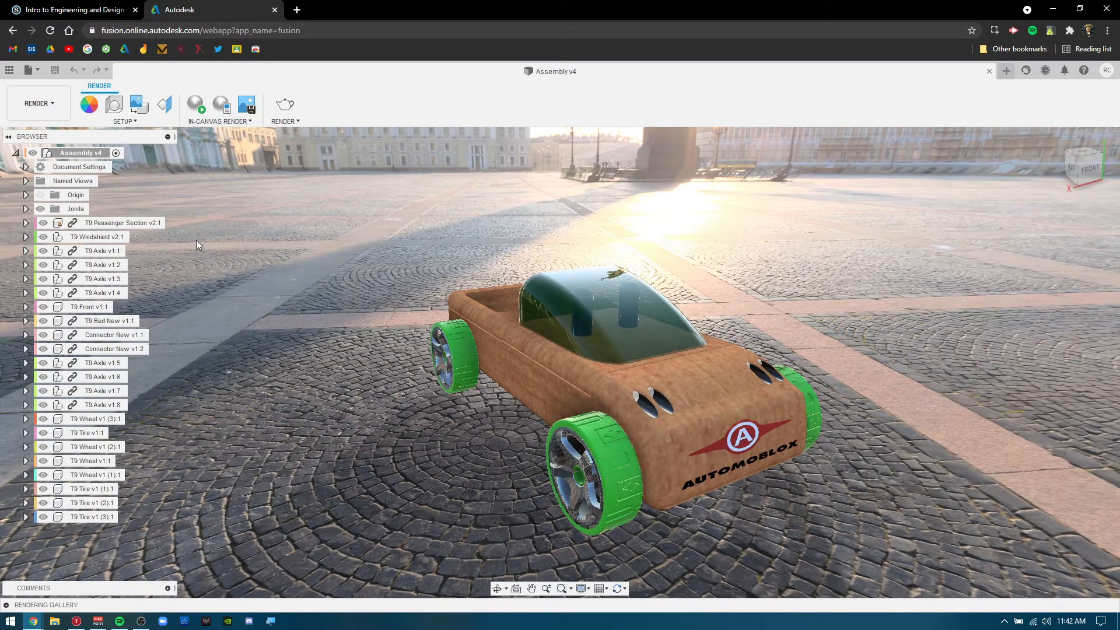
# Set the scene's background to Solid Color and close the scene settings
pyautogui.click(116, 106)
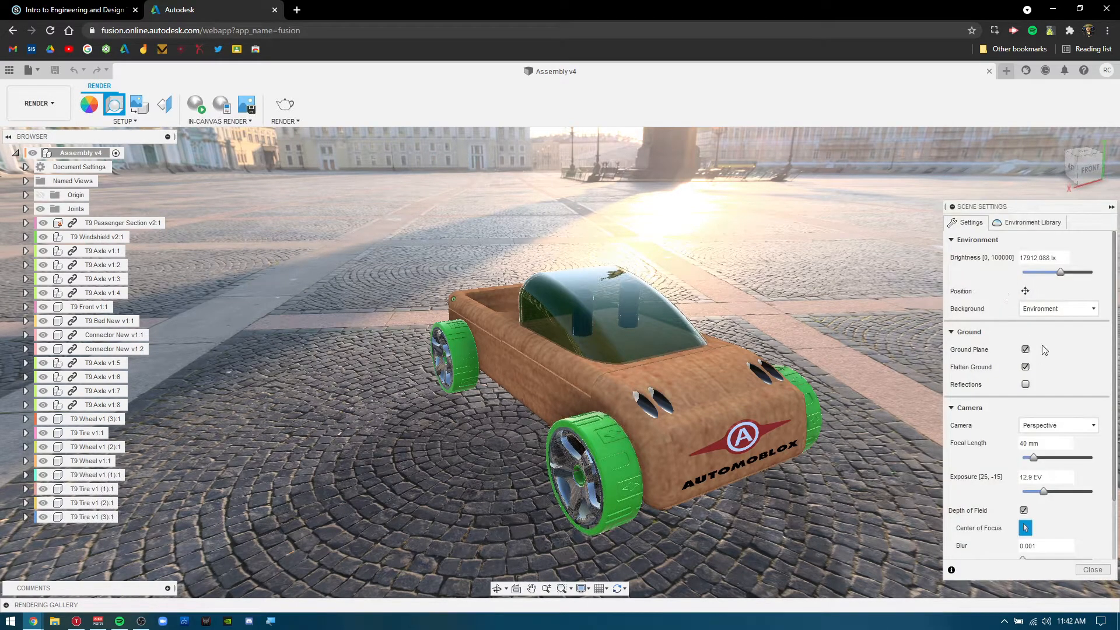
pyautogui.click(1057, 309)
pyautogui.click(1044, 323)
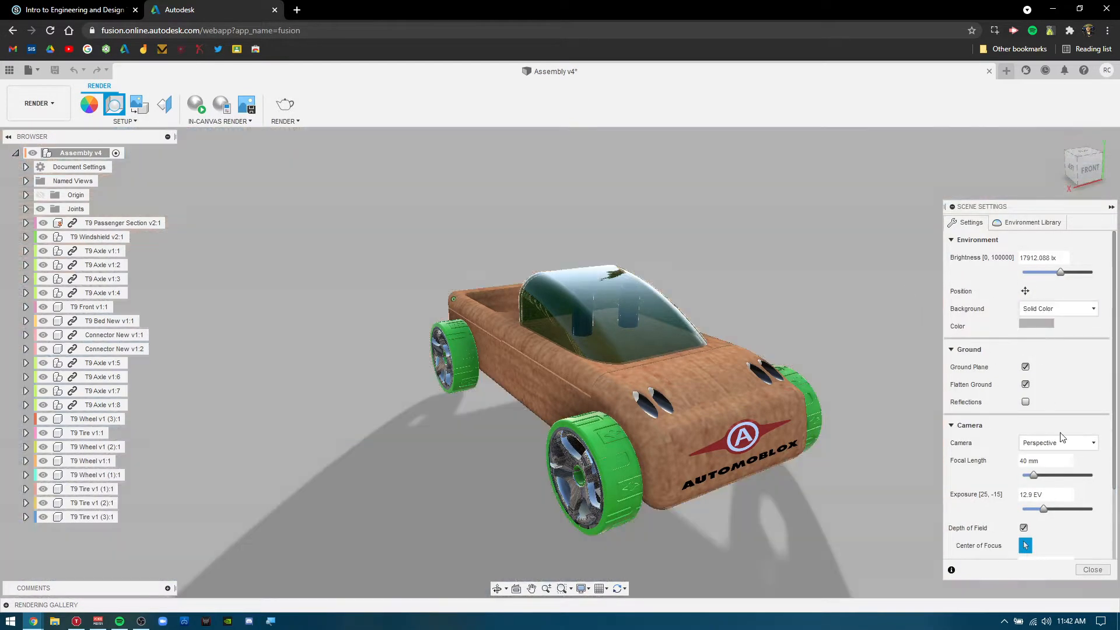
pyautogui.click(1093, 569)
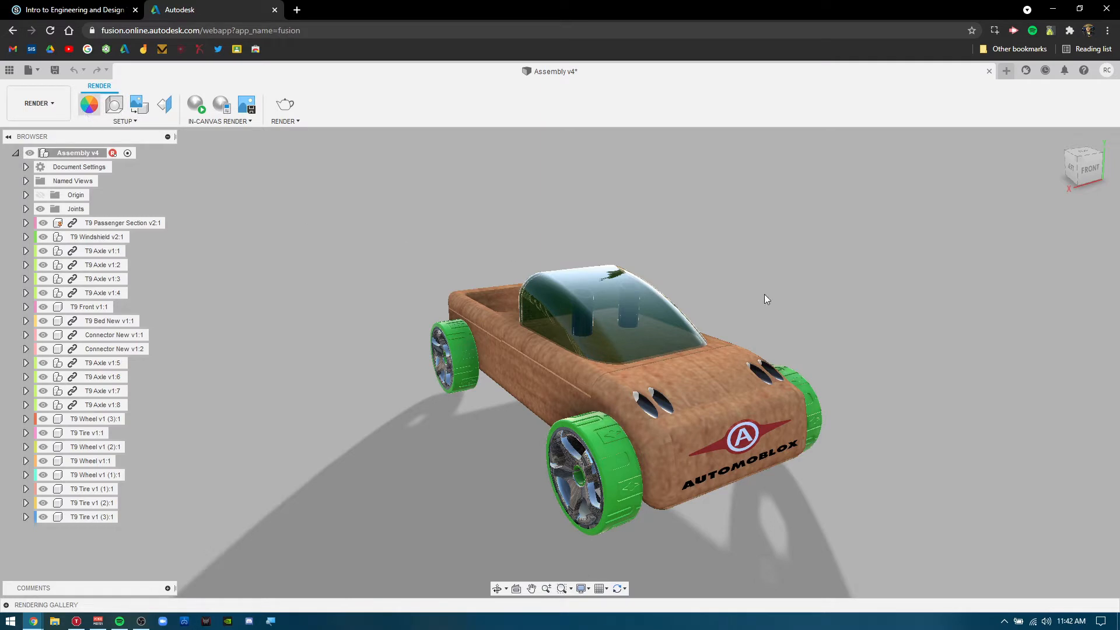
# Open the appearance settings and move their window clear of the truck
pyautogui.press('a')
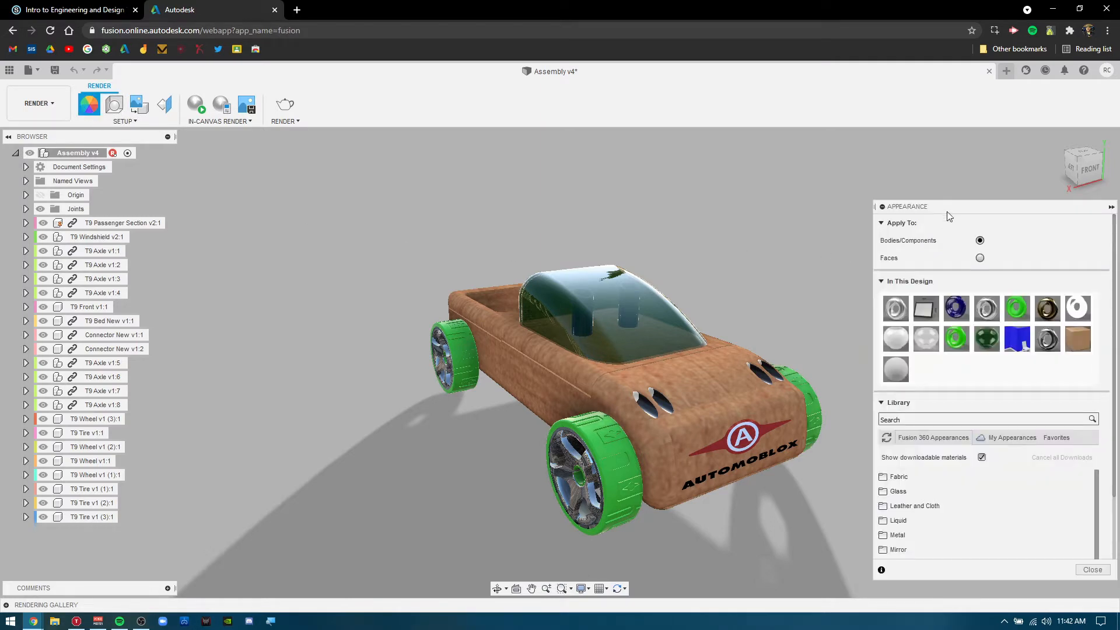
pyautogui.moveTo(948, 213); pyautogui.dragTo(925, 179)
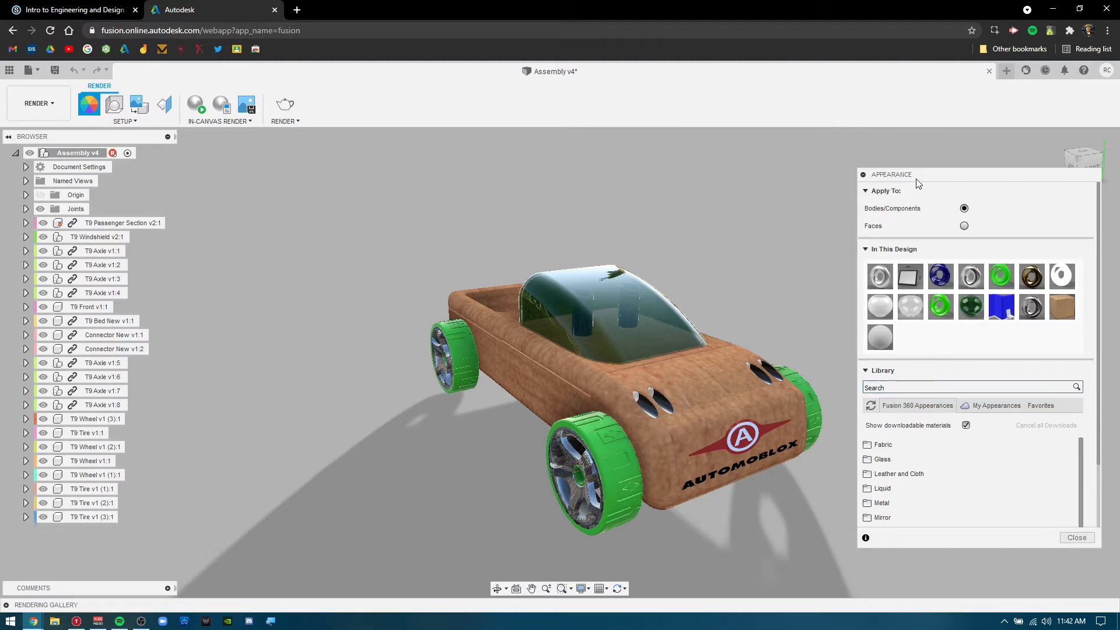
pyautogui.moveTo(917, 178); pyautogui.dragTo(916, 90)
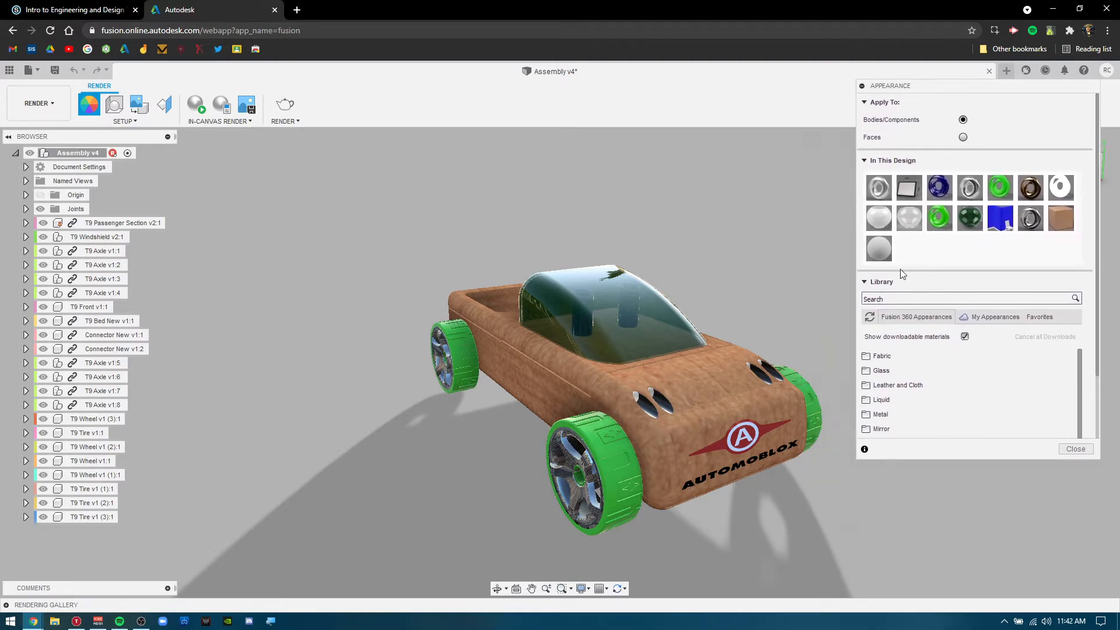
# Expand the Metal and Brass folders in the appearance library
pyautogui.scroll(-5, 926, 412)
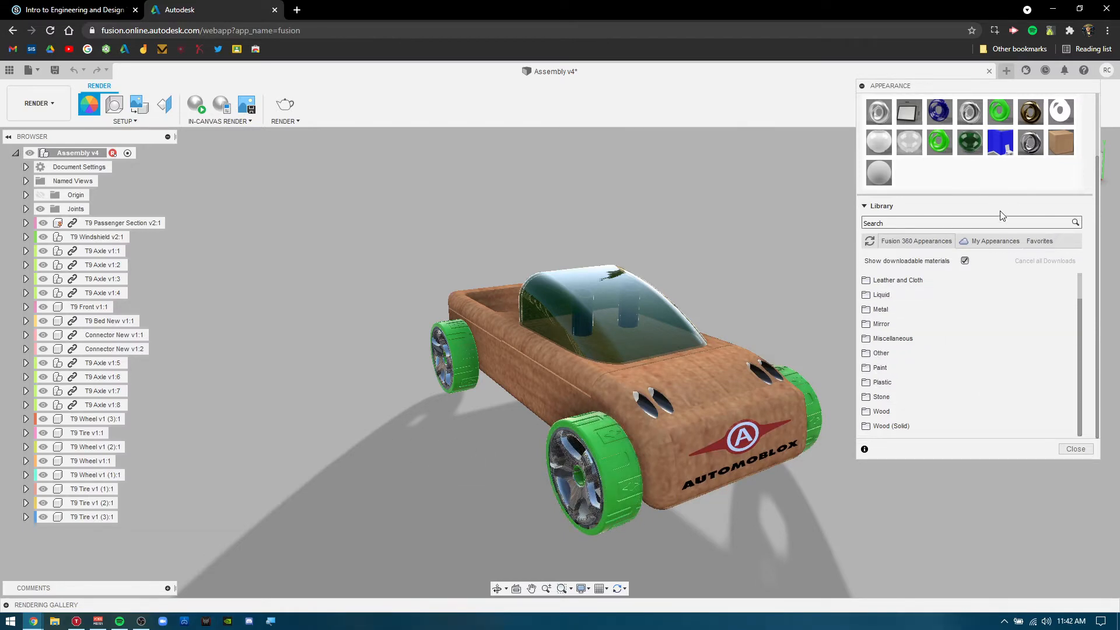
pyautogui.scroll(3, 979, 323)
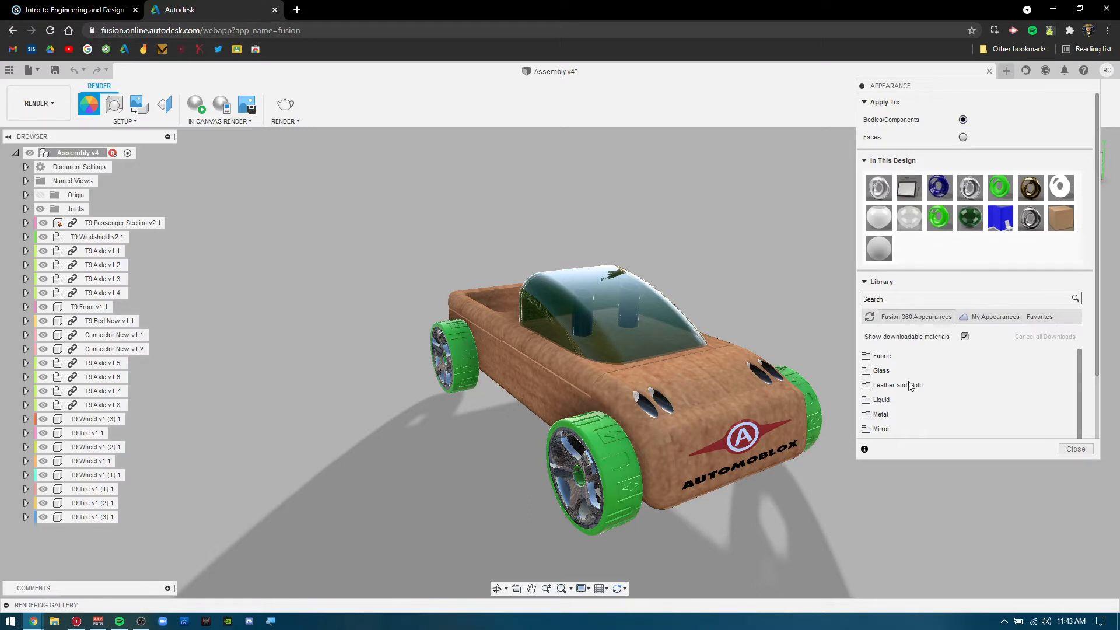
pyautogui.scroll(-4, 911, 386)
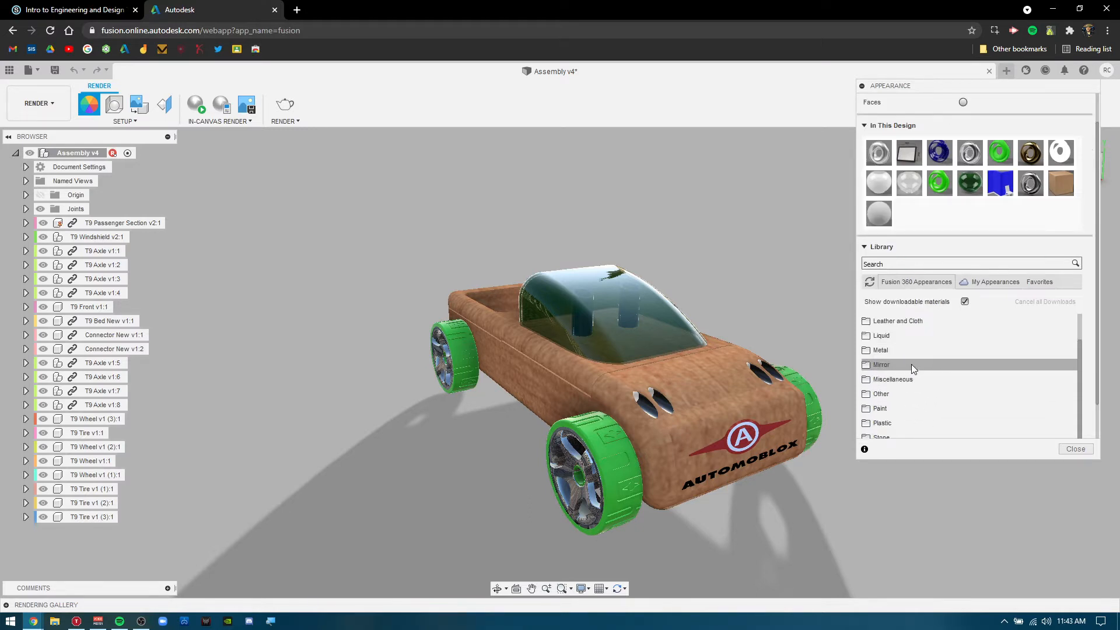
pyautogui.click(911, 350)
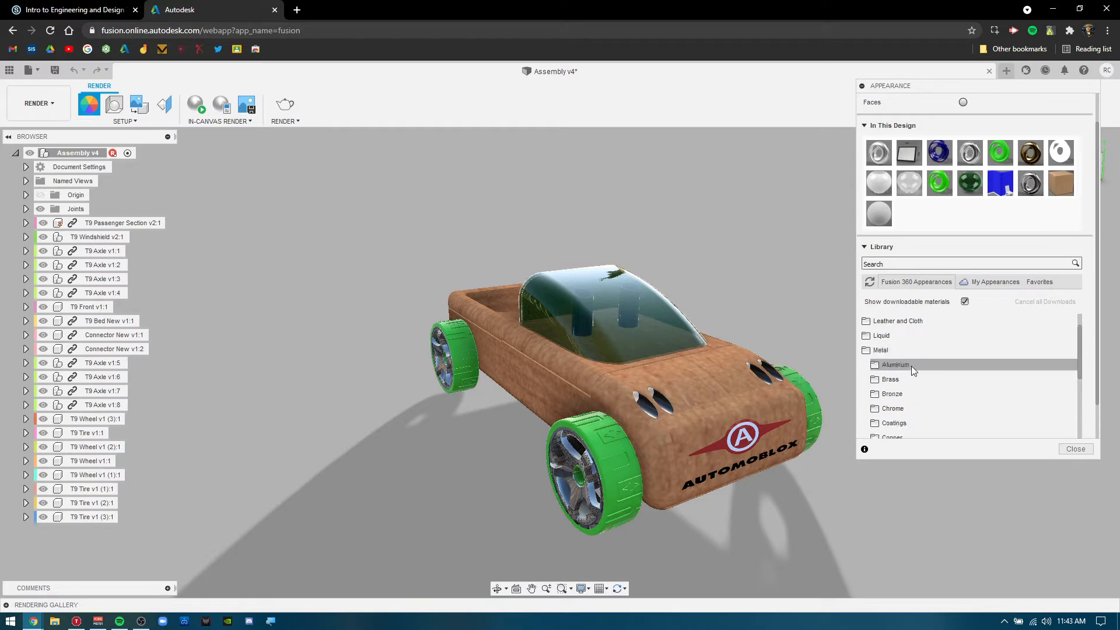
pyautogui.click(912, 380)
pyautogui.scroll(-1, 919, 391)
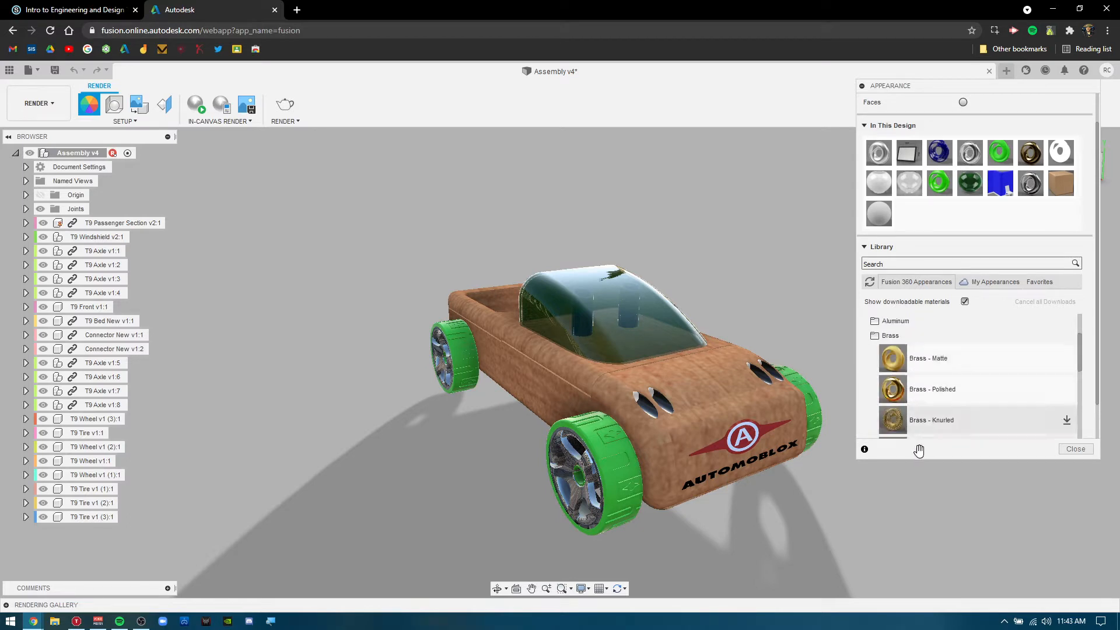
# Browse the brass appearances and add Brass - Polished to the appearances in this design
pyautogui.scroll(-4, 923, 425)
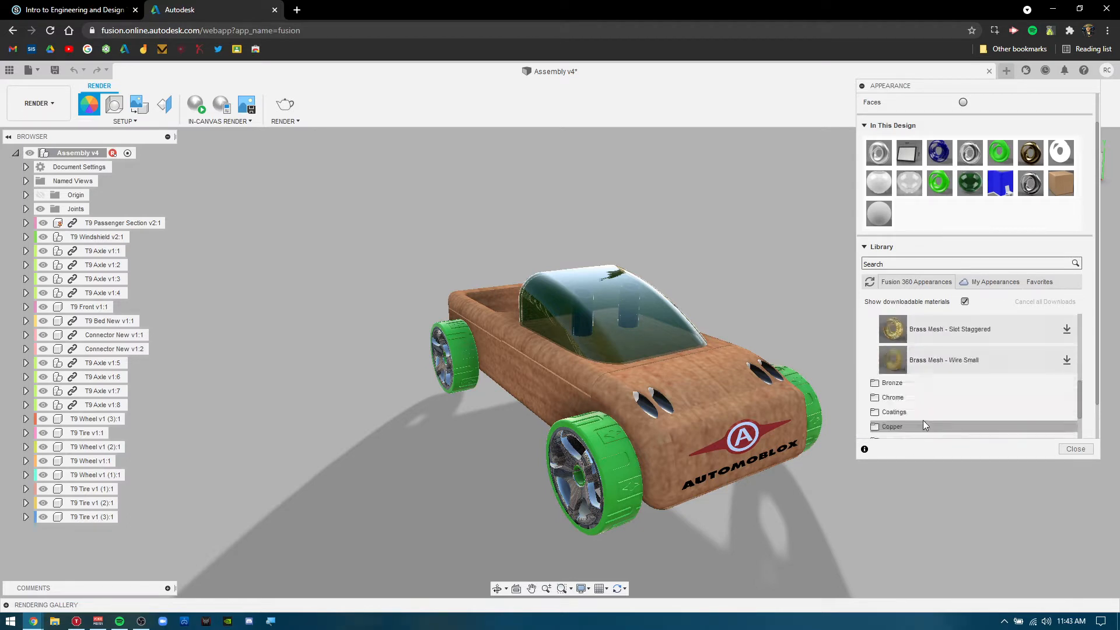
pyautogui.scroll(1, 923, 420)
pyautogui.scroll(1, 924, 423)
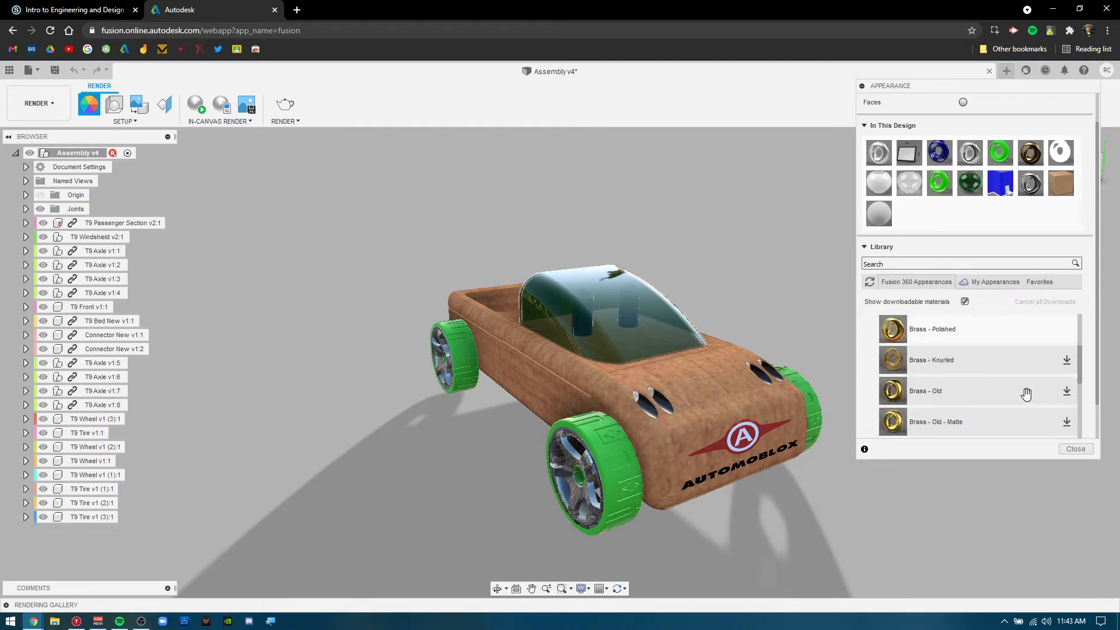
pyautogui.scroll(1, 921, 373)
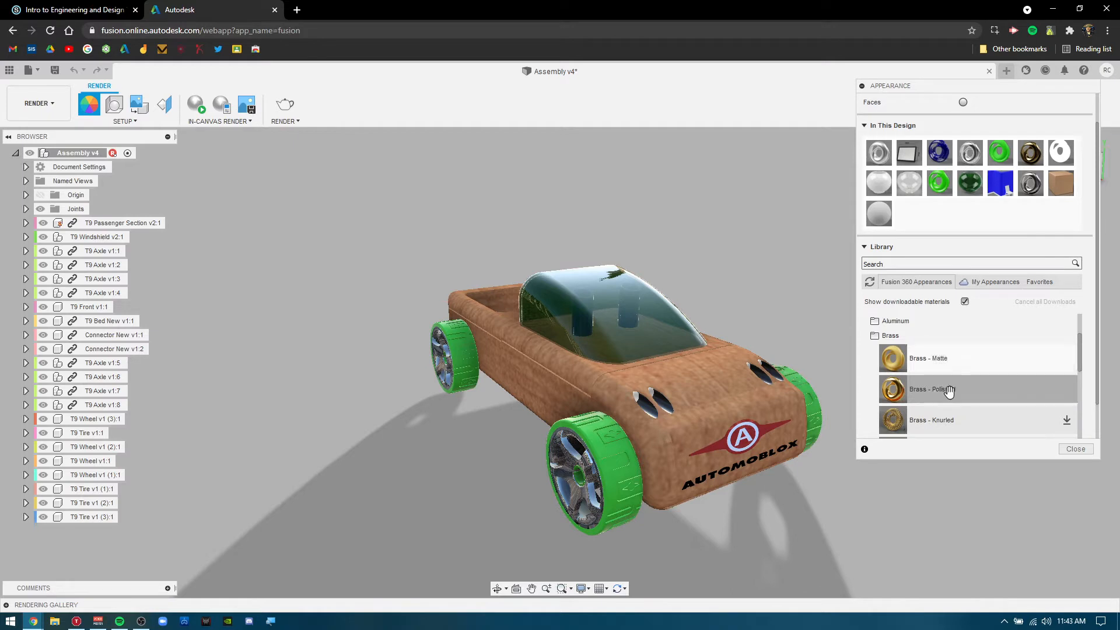
pyautogui.scroll(-1, 952, 370)
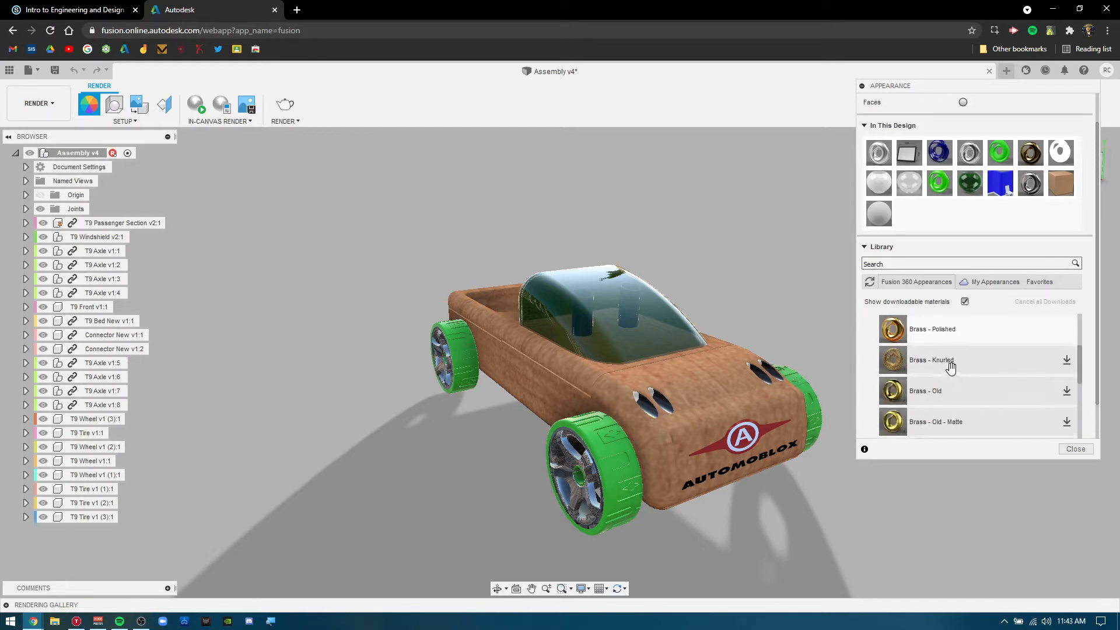
pyautogui.click(1067, 358)
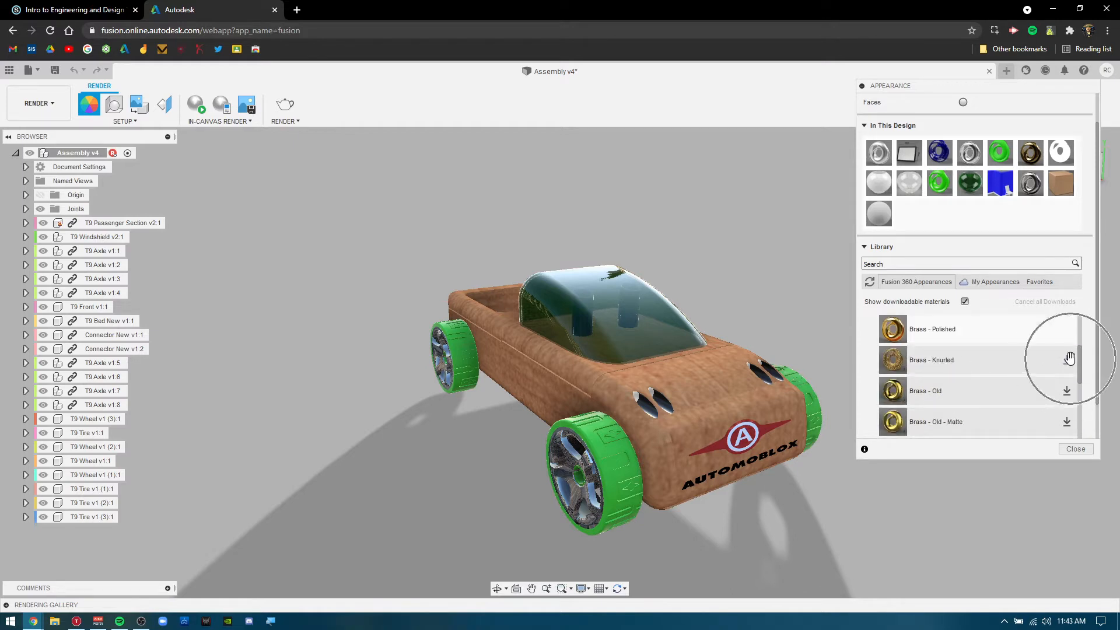
pyautogui.scroll(1, 995, 382)
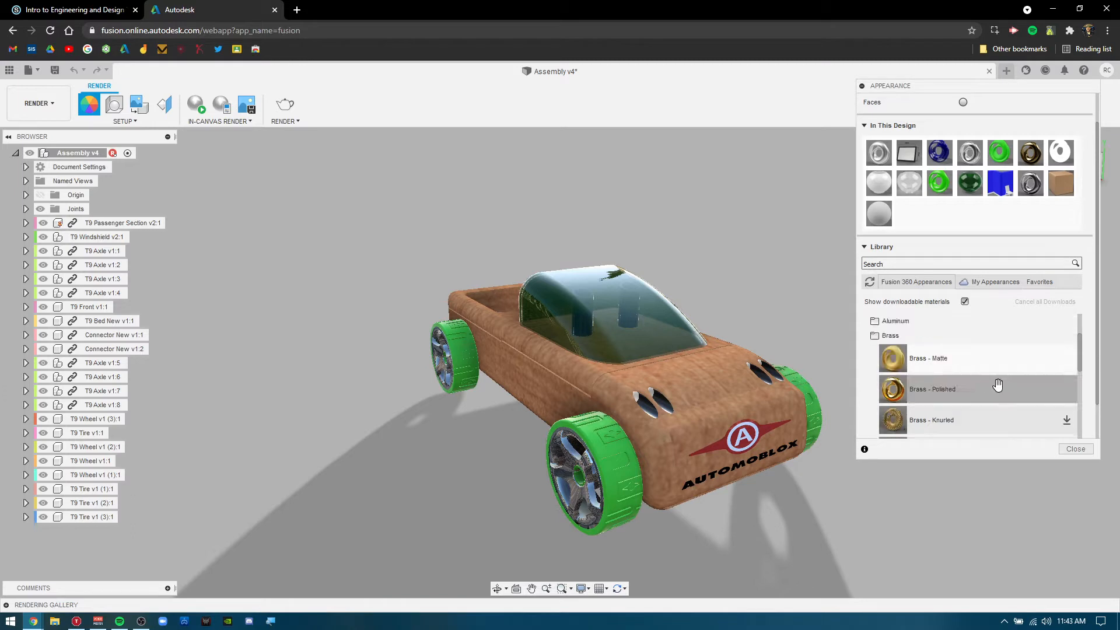
pyautogui.scroll(-1, 1031, 375)
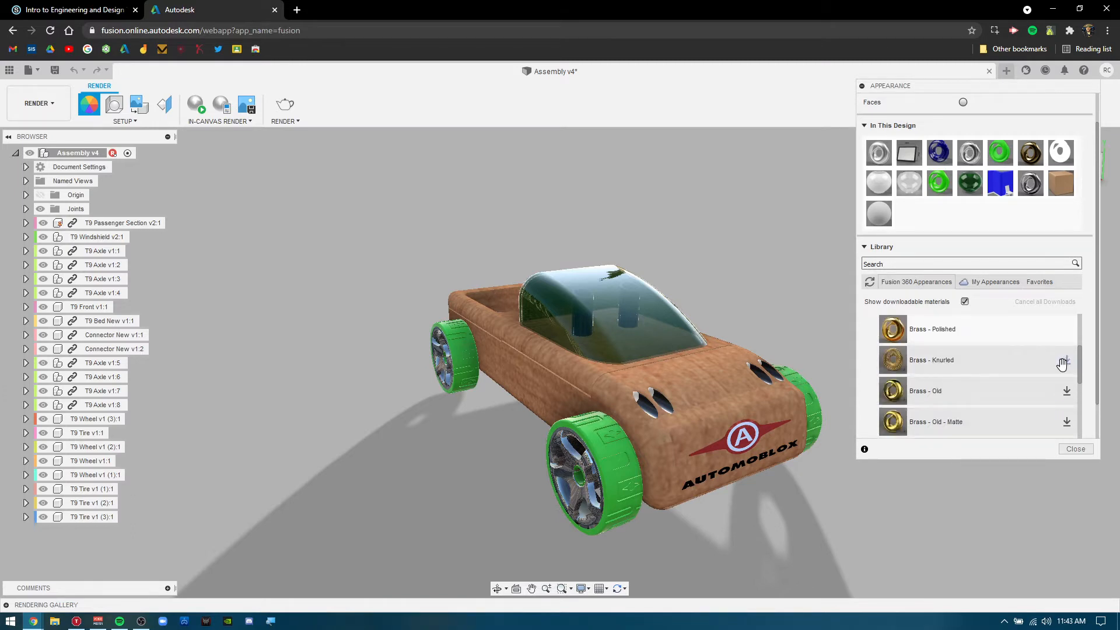
pyautogui.scroll(1, 989, 393)
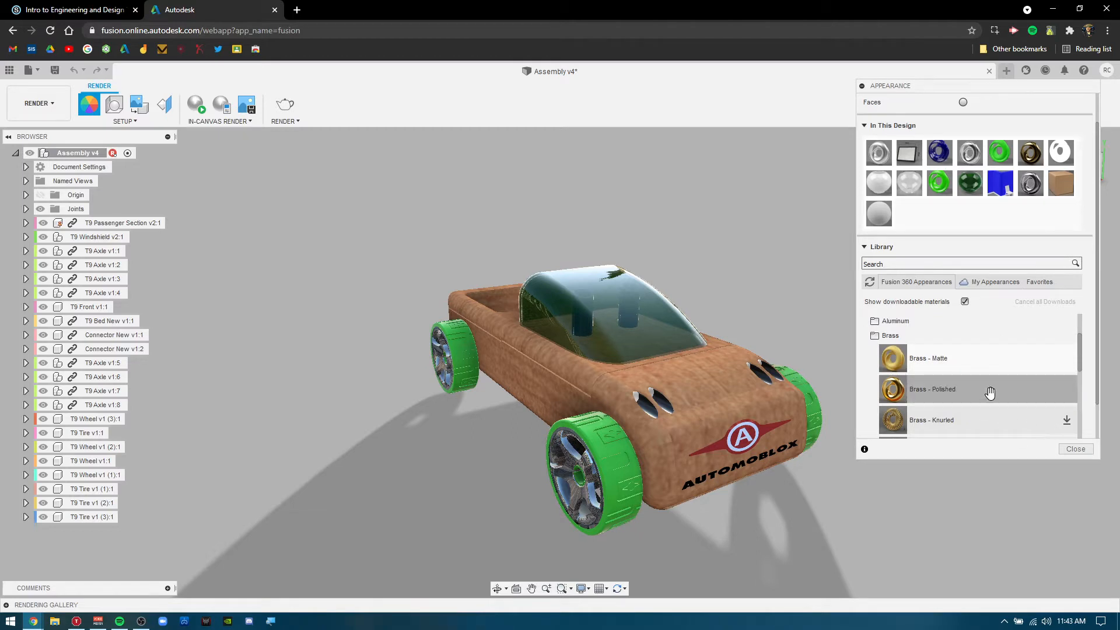
pyautogui.moveTo(990, 392); pyautogui.dragTo(931, 216)
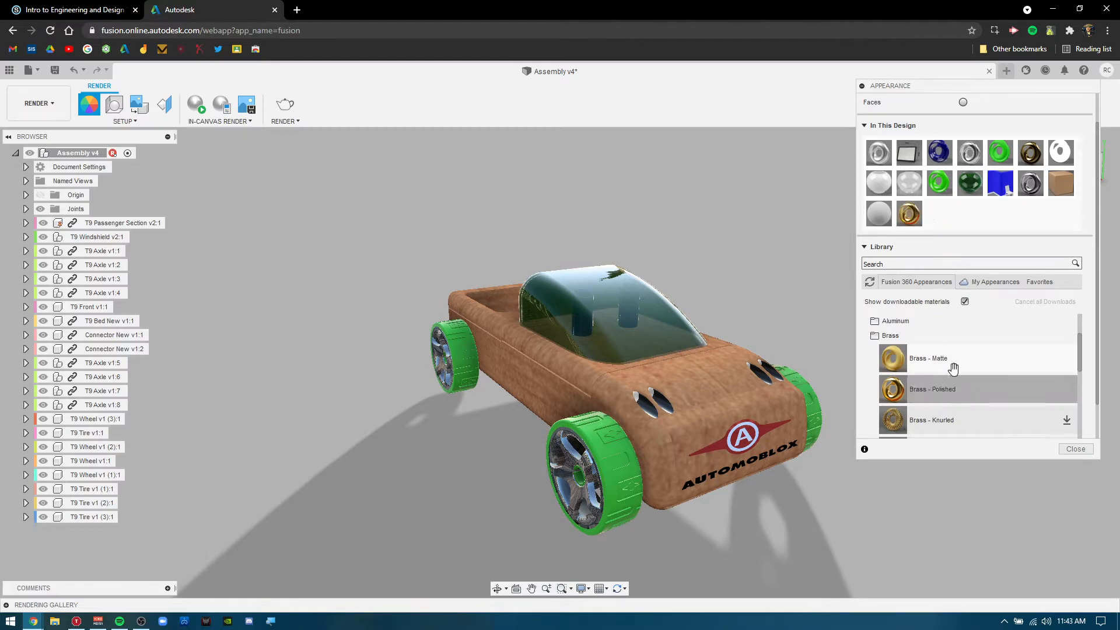
# Set the roughness of the design's Brass - Polished appearance to 0.169
pyautogui.doubleClick(907, 214)
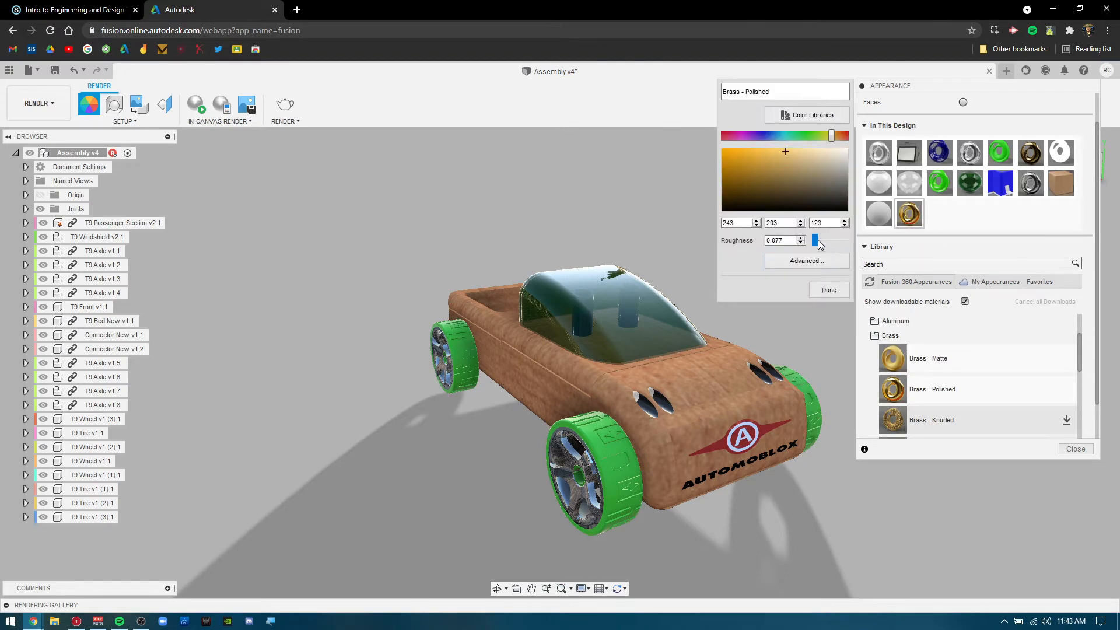
pyautogui.moveTo(816, 243); pyautogui.dragTo(824, 243)
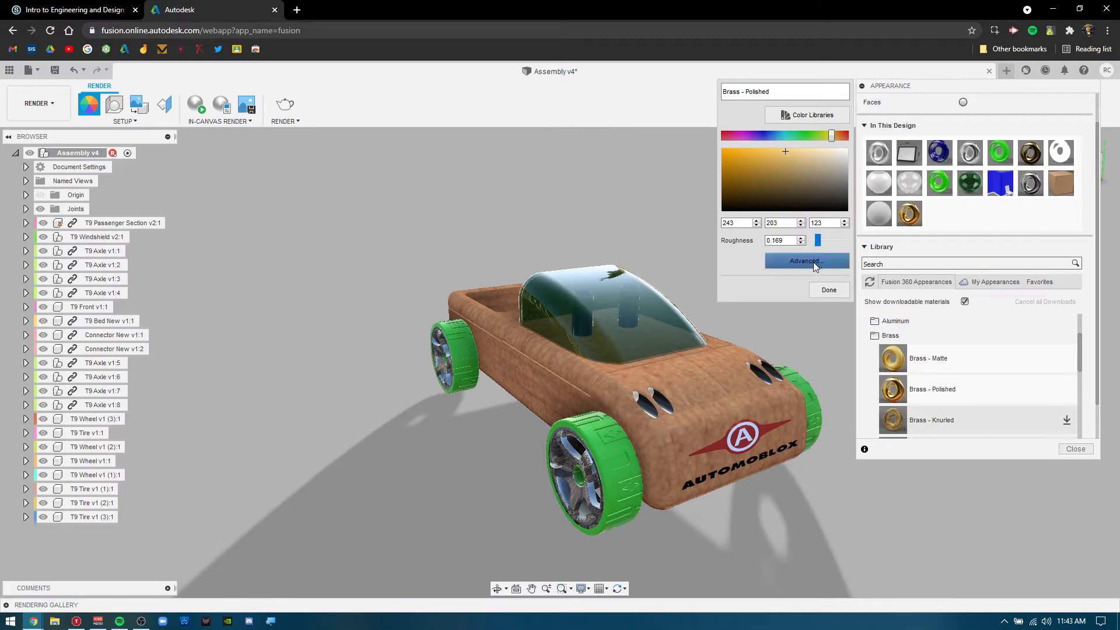
pyautogui.click(815, 264)
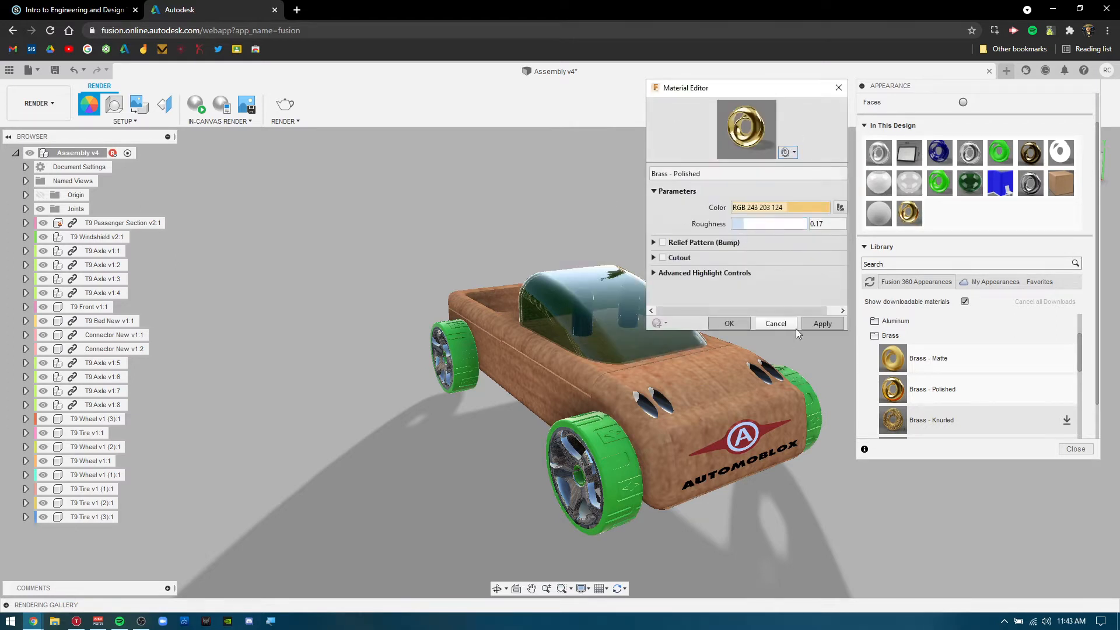
pyautogui.click(664, 243)
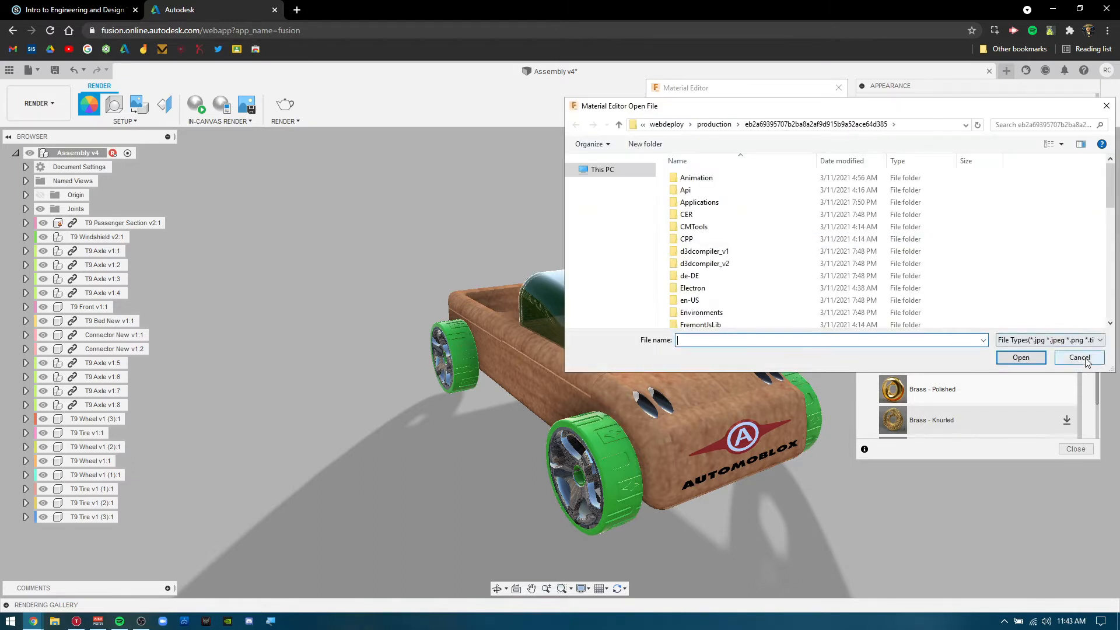
pyautogui.click(1079, 358)
pyautogui.click(786, 325)
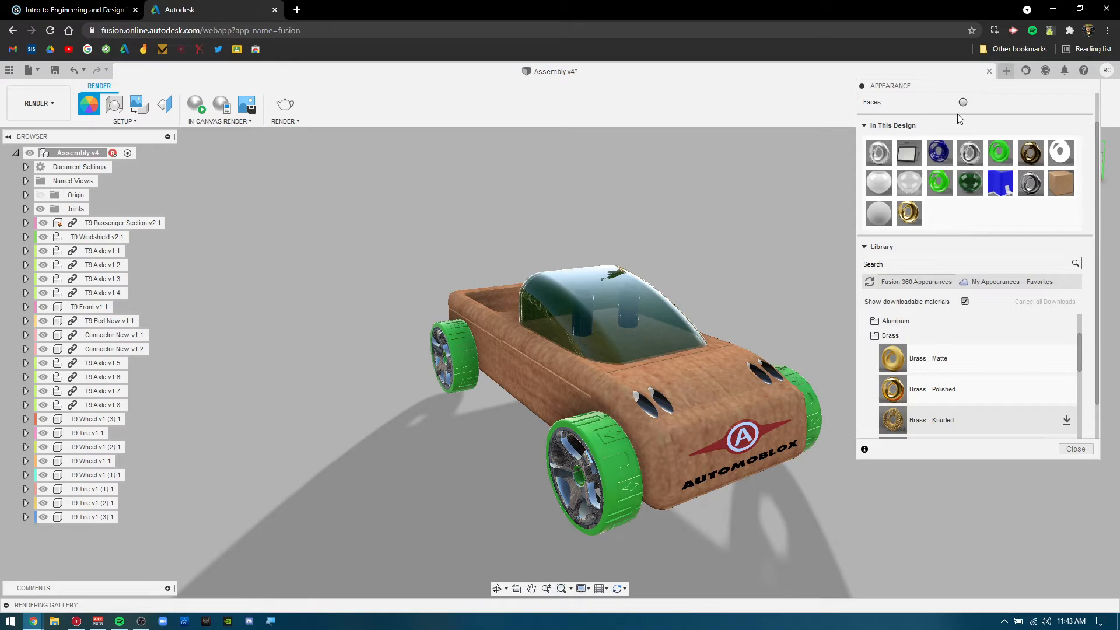
# Apply the Brass - Polished appearance to the rim of the nearest front wheel and inspect it up close
pyautogui.scroll(1, 962, 152)
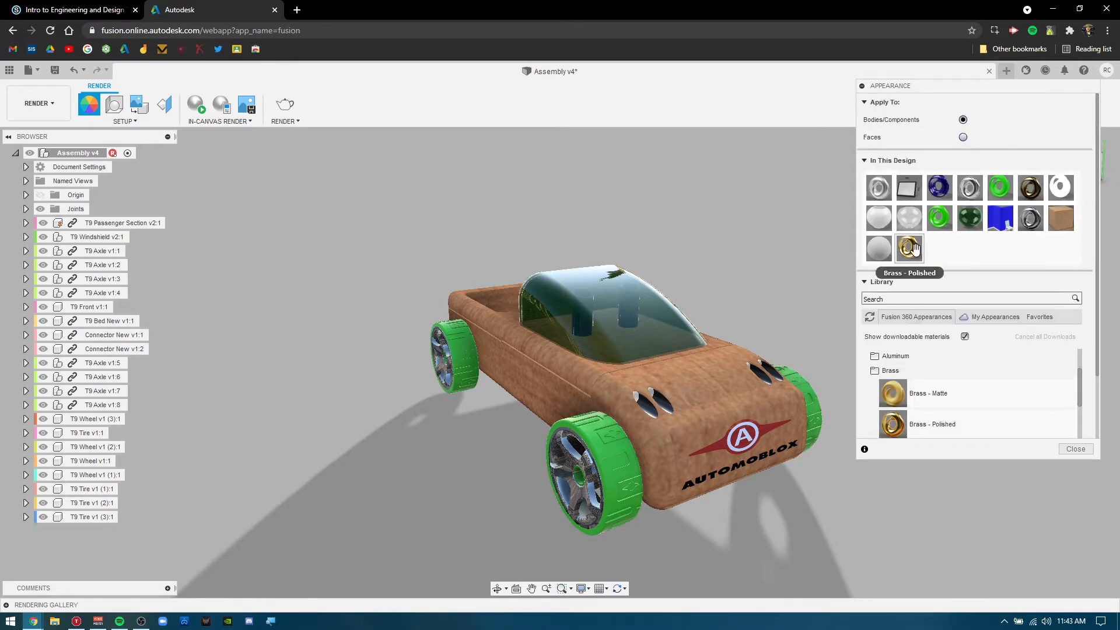
pyautogui.moveTo(908, 248); pyautogui.dragTo(574, 456)
pyautogui.scroll(-1, 555, 467)
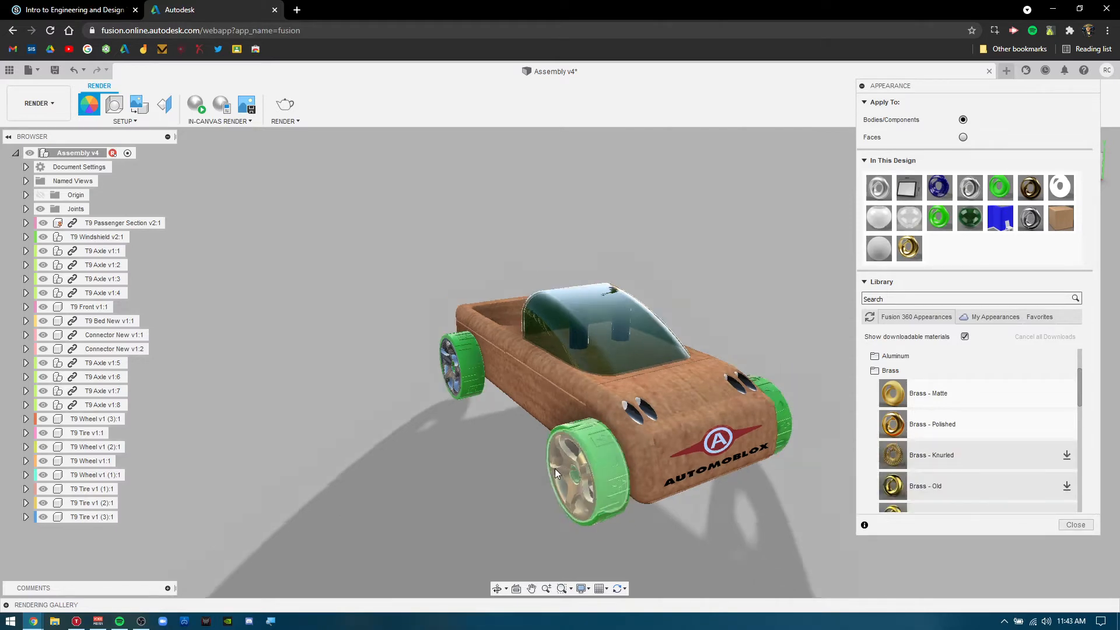
pyautogui.scroll(5, 554, 486)
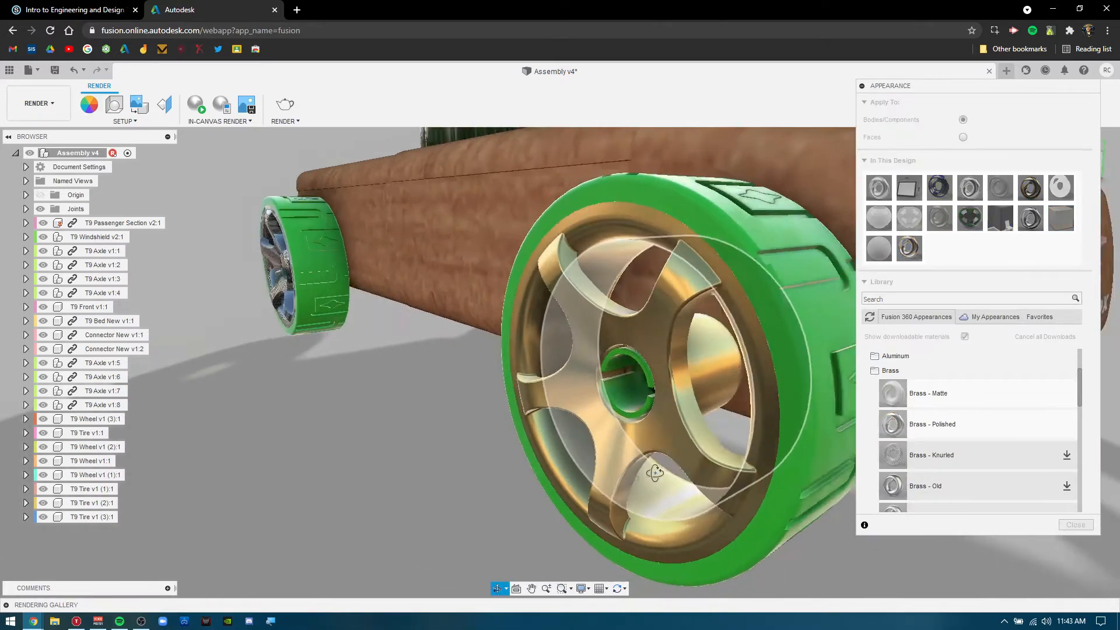
# Set the roughness of the design's Brass - Polished appearance to 0 and inspect the front wheel rim up close
pyautogui.keyDown('shift'); pyautogui.moveTo(655, 472); pyautogui.dragTo(523, 513, button='middle'); pyautogui.keyUp('shift')
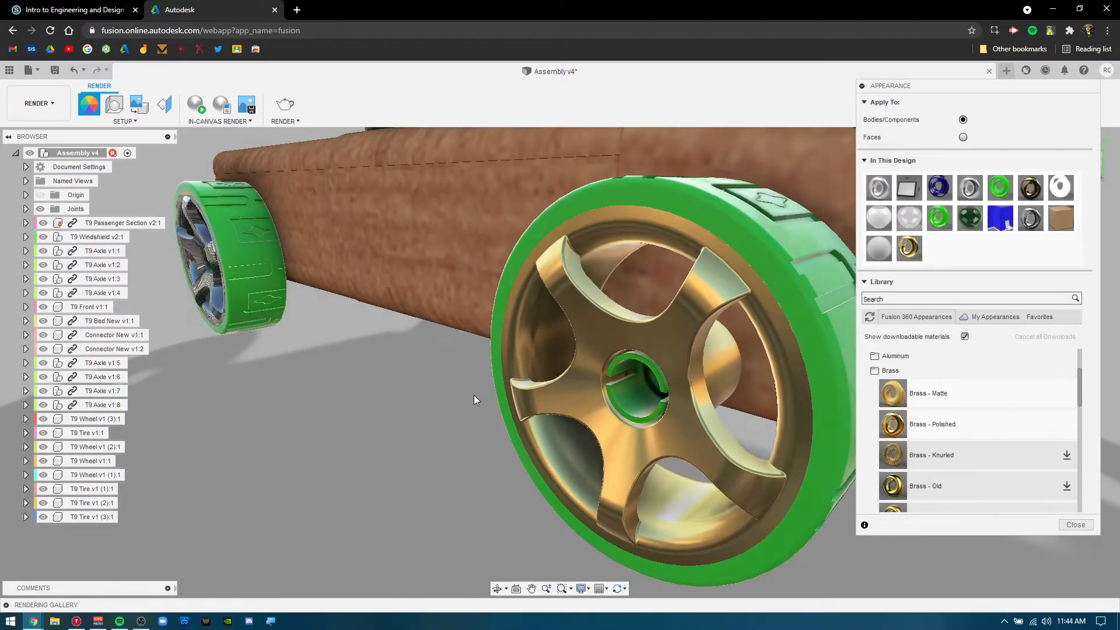
pyautogui.doubleClick(913, 250)
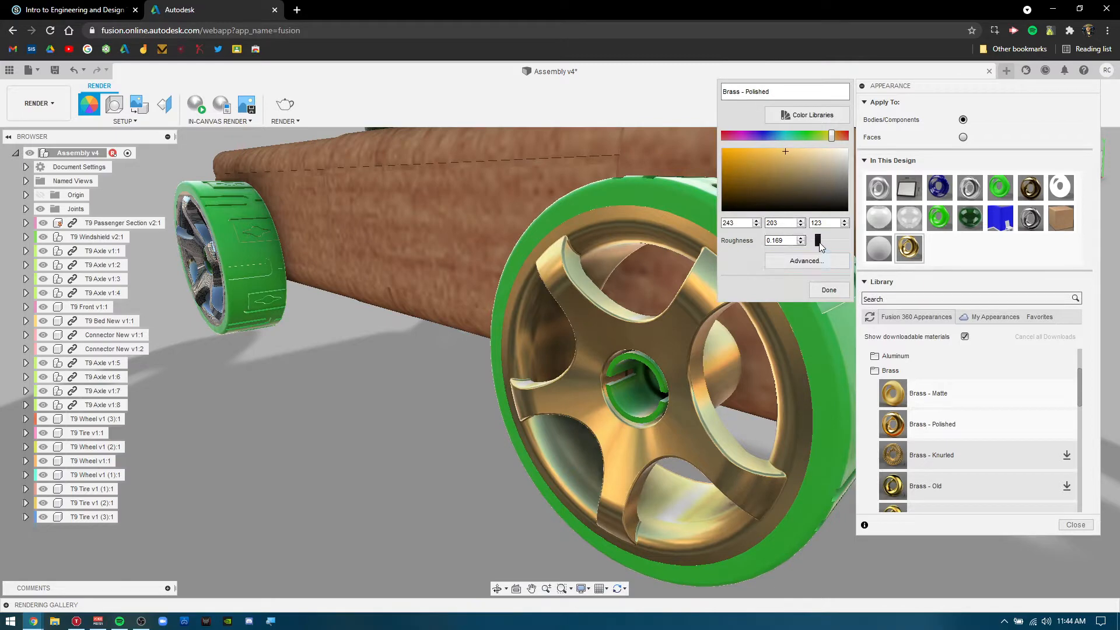
pyautogui.moveTo(818, 242); pyautogui.dragTo(814, 250)
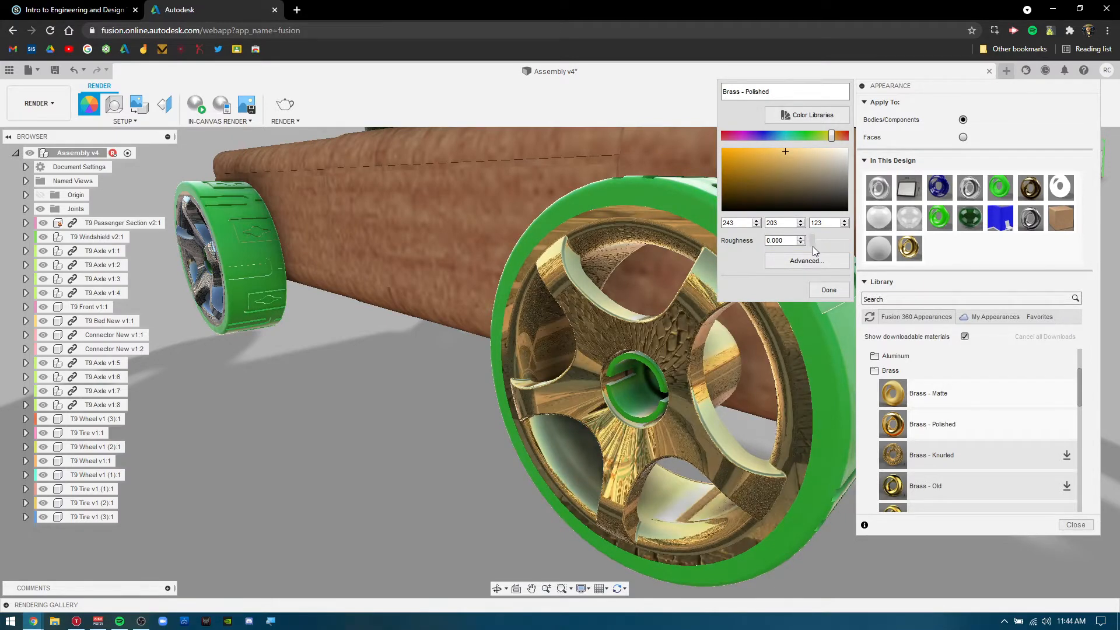
pyautogui.click(828, 289)
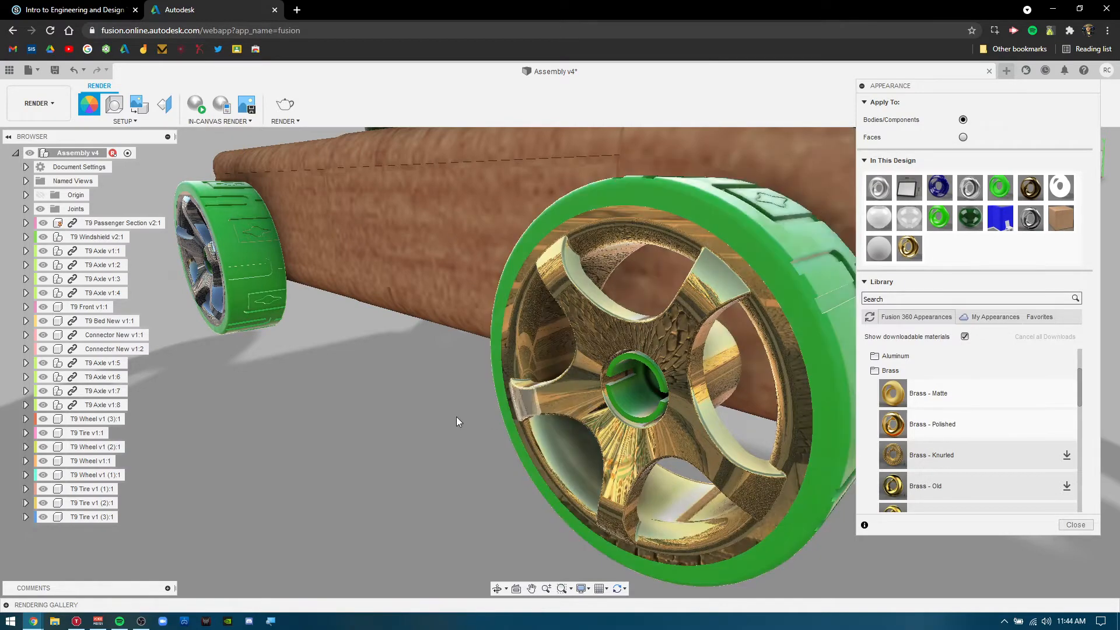
pyautogui.scroll(5, 462, 425)
pyautogui.scroll(-5, 499, 425)
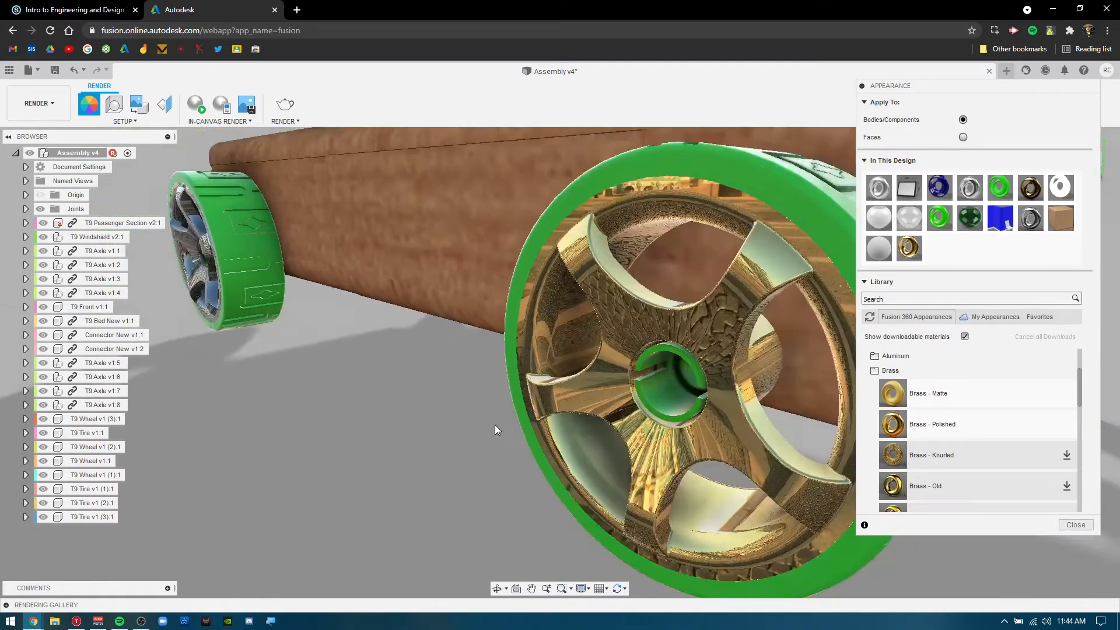
pyautogui.scroll(4, 495, 424)
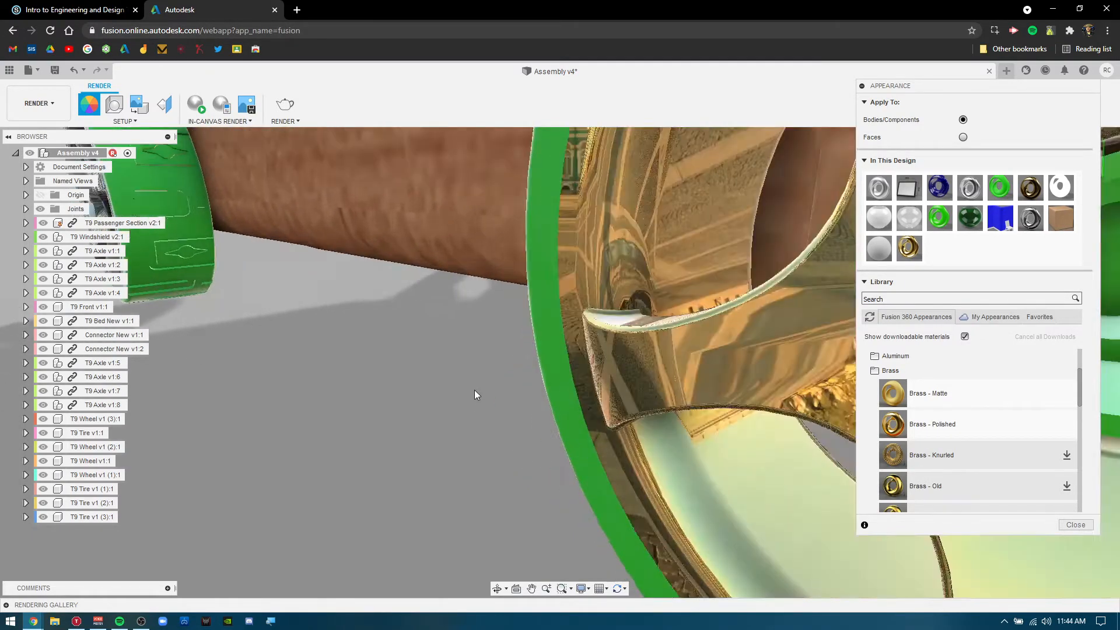
pyautogui.scroll(-8, 492, 388)
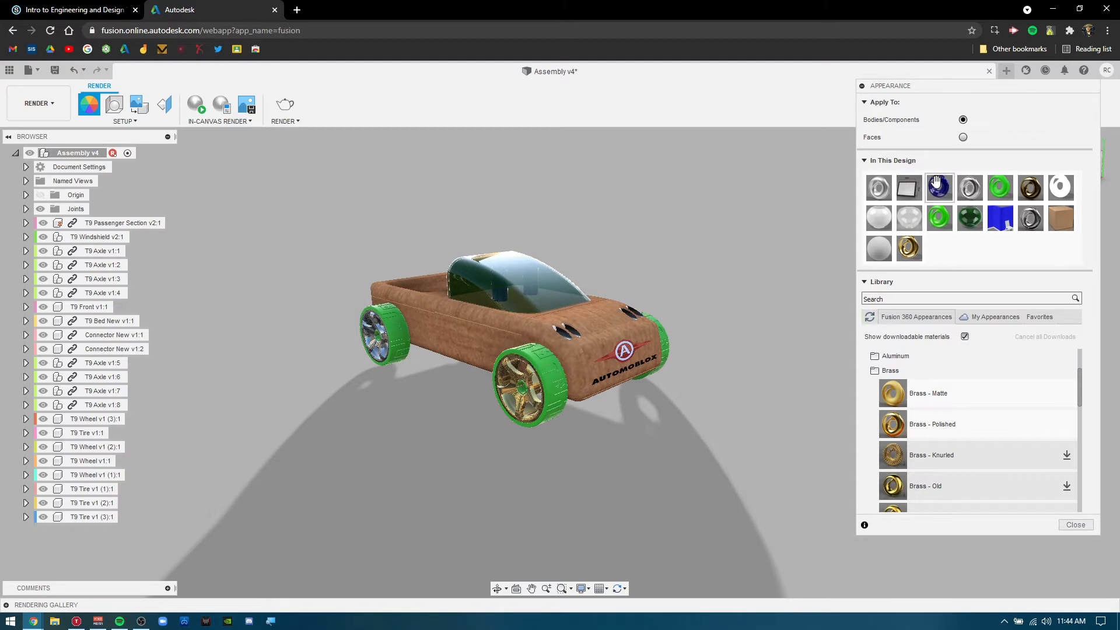
pyautogui.click(1076, 525)
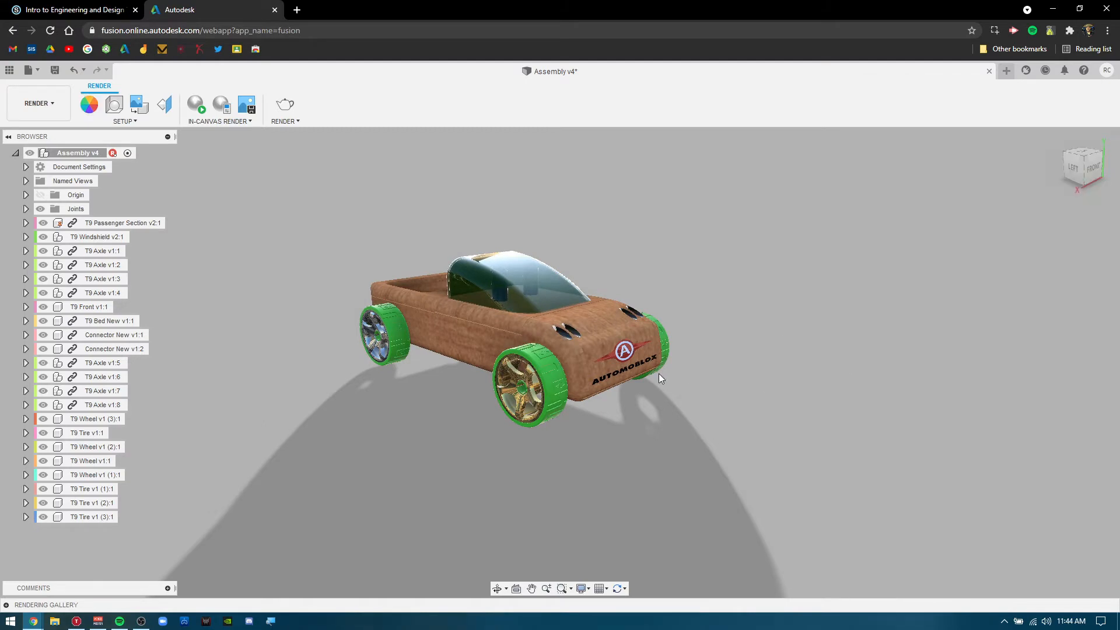
# Undo the last brass roughness change and the brass appearance on the nearest front wheel rim
pyautogui.click(80, 71)
pyautogui.click(81, 71)
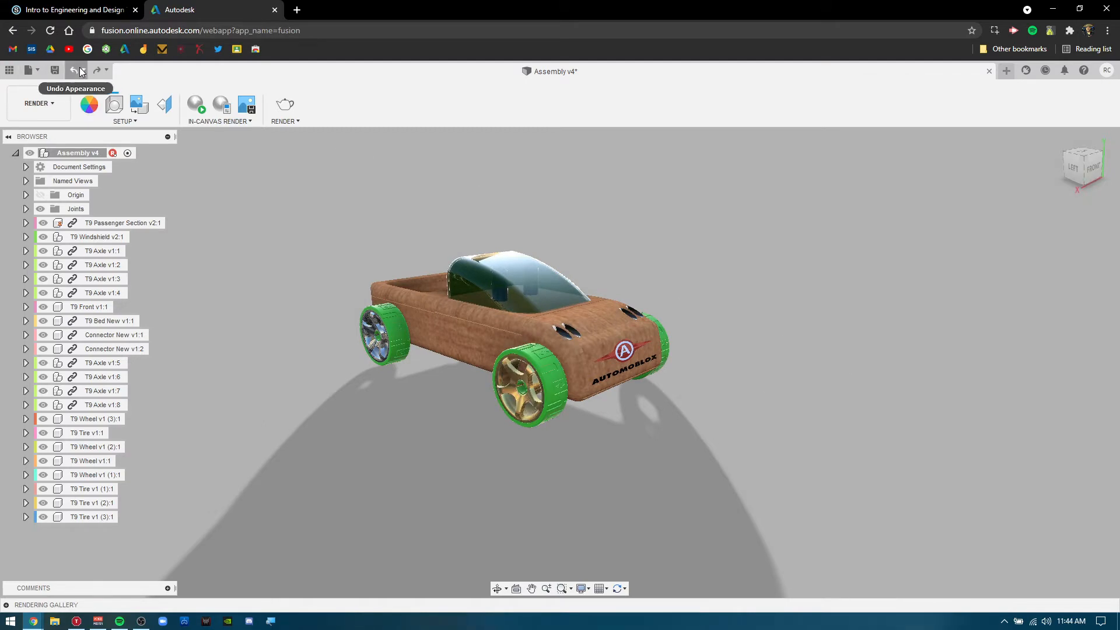
pyautogui.keyDown('shift'); pyautogui.moveTo(646, 234); pyautogui.dragTo(776, 347, button='middle'); pyautogui.keyUp('shift')
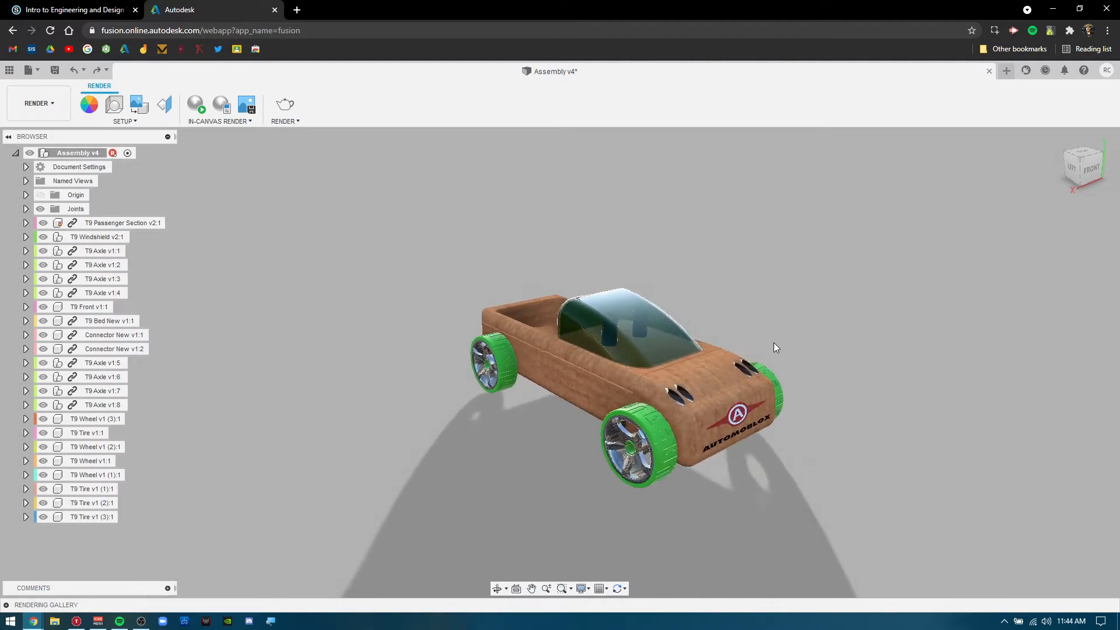
pyautogui.press('a')
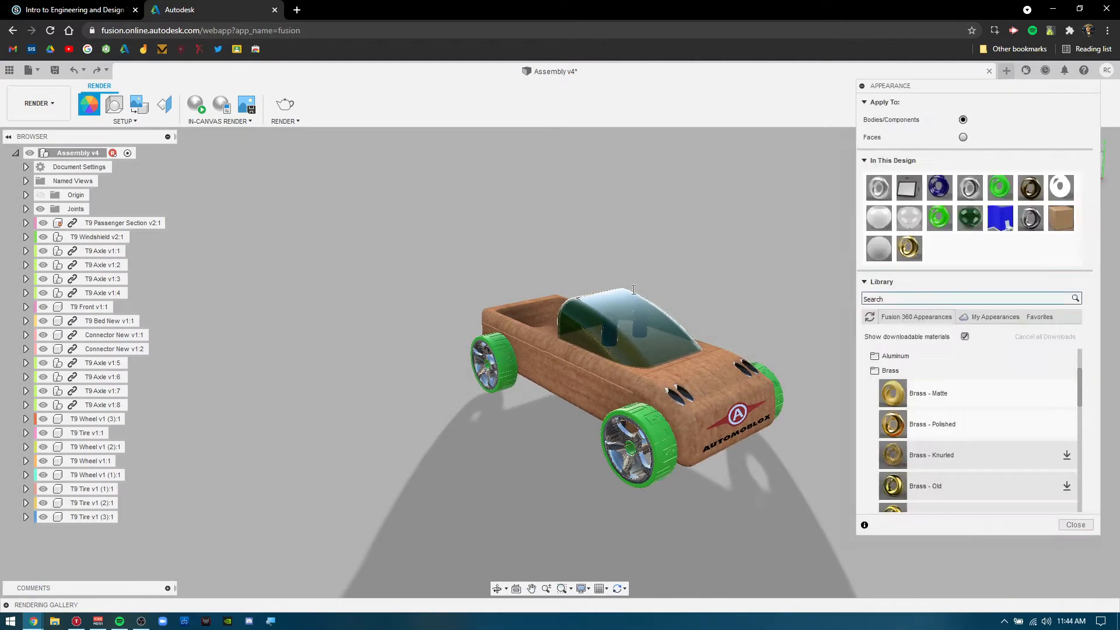
pyautogui.scroll(-3, 1059, 449)
pyautogui.scroll(2, 1059, 449)
pyautogui.scroll(2, 1058, 449)
pyautogui.click(1075, 524)
# Open the scene settings and set the environment brightness to about 17377 lx
pyautogui.click(112, 107)
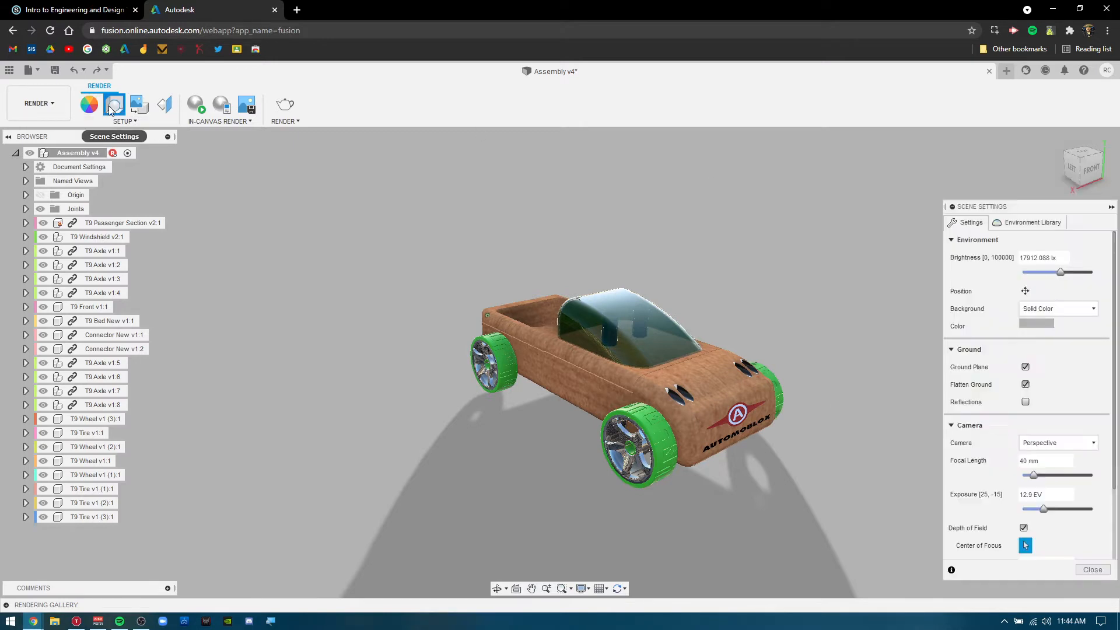
pyautogui.moveTo(1023, 201); pyautogui.dragTo(919, 145)
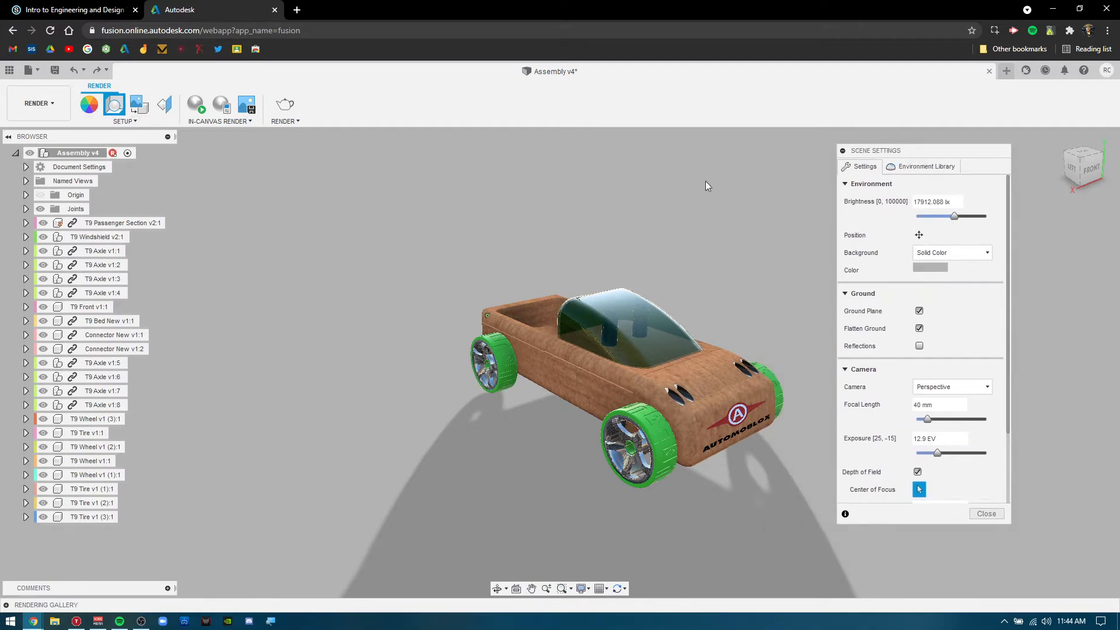
pyautogui.moveTo(951, 218); pyautogui.dragTo(954, 216)
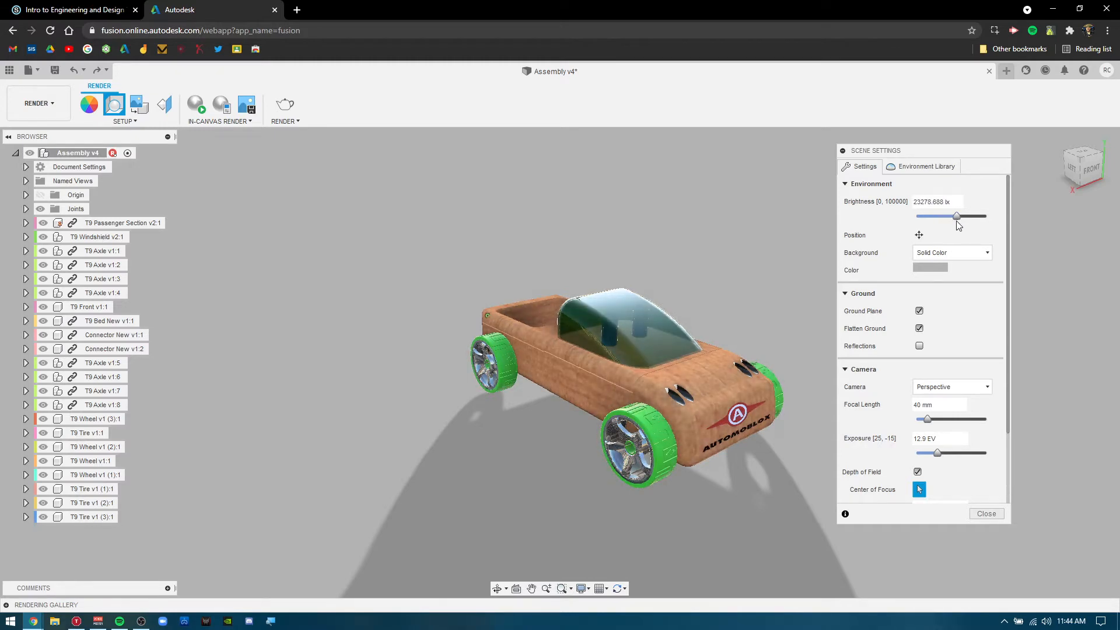
pyautogui.moveTo(956, 224); pyautogui.dragTo(954, 225)
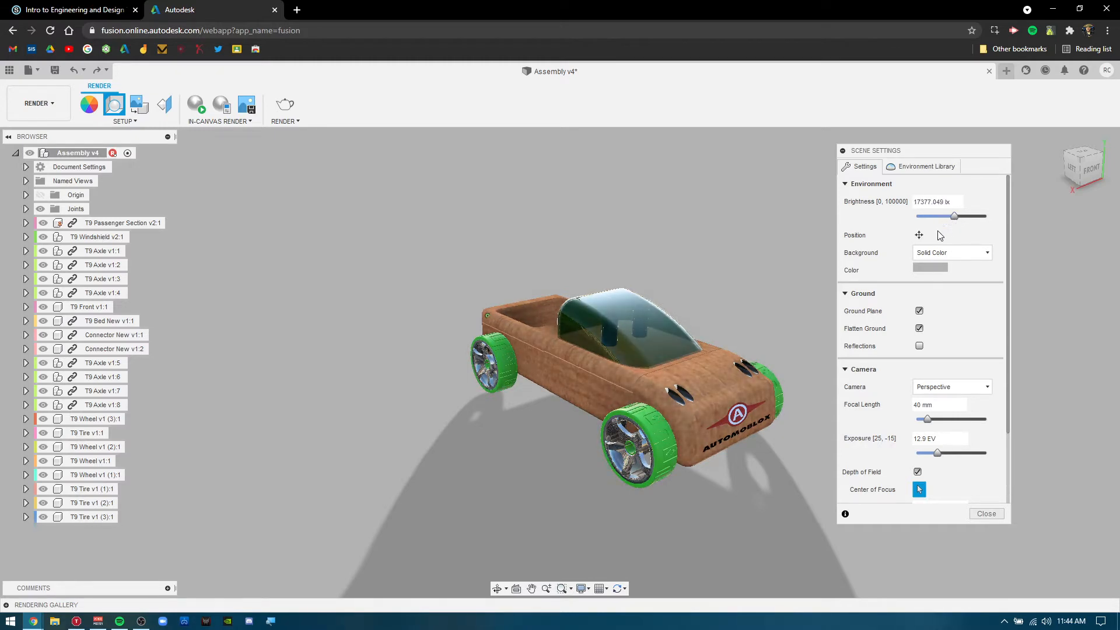
# Adjust the environment position by rotating it to 37.7 degrees
pyautogui.click(918, 235)
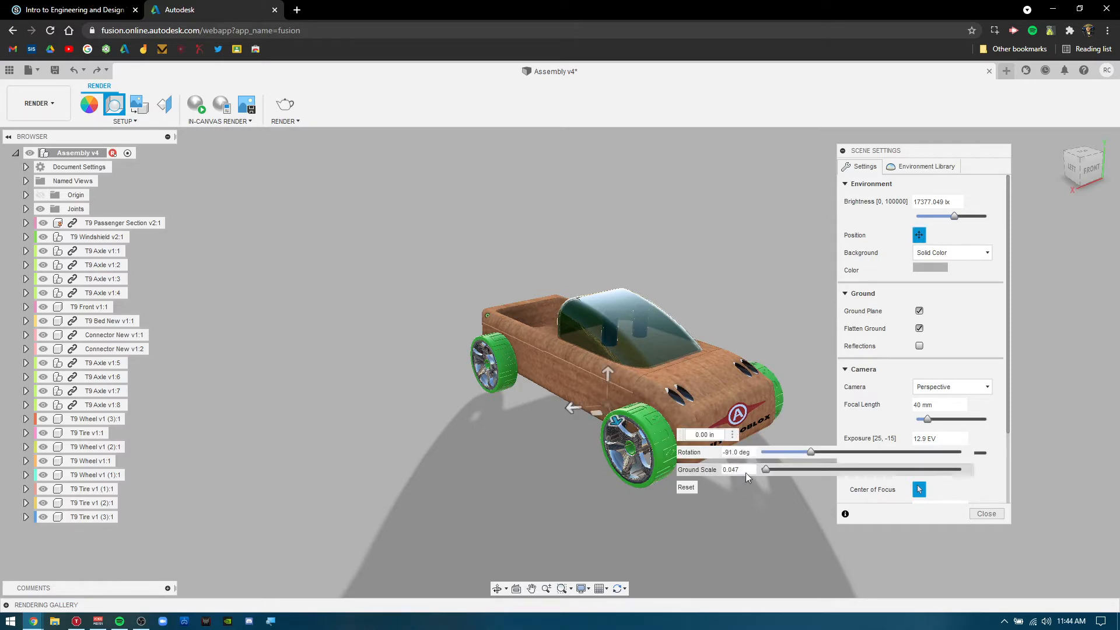
pyautogui.moveTo(810, 451); pyautogui.dragTo(714, 465)
pyautogui.moveTo(786, 450); pyautogui.dragTo(884, 450)
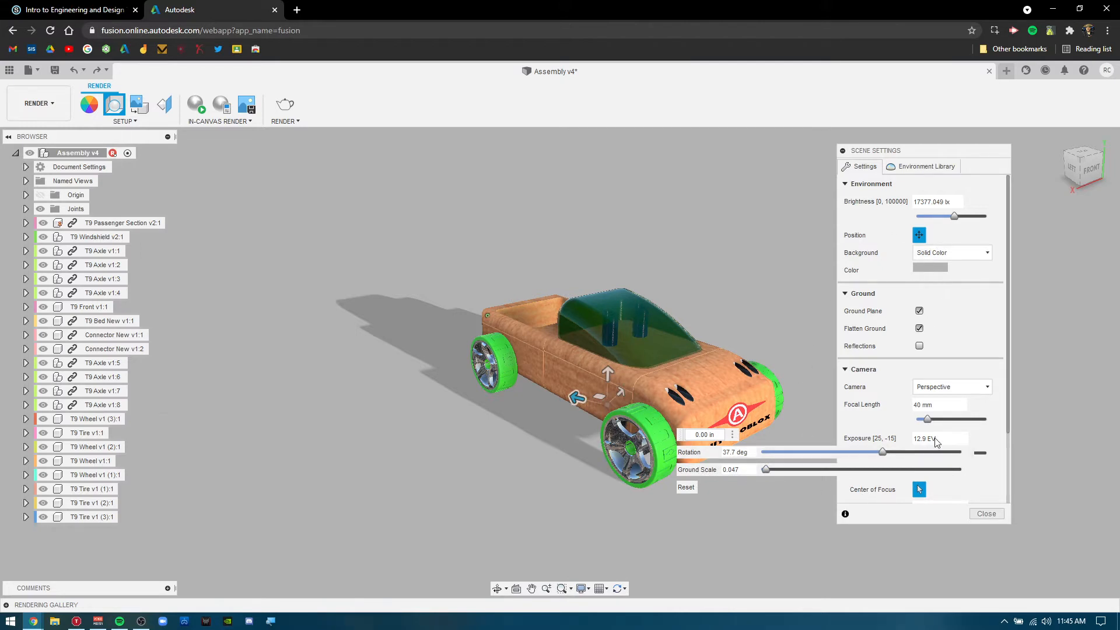
# Set the scene's solid background color to bright red
pyautogui.click(954, 257)
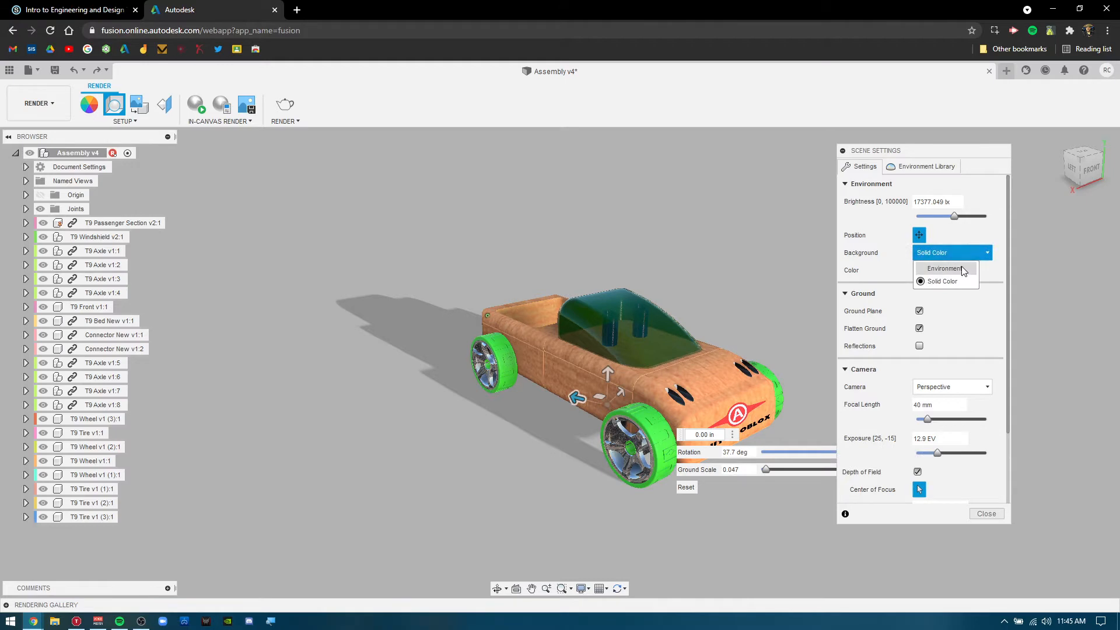
pyautogui.click(989, 276)
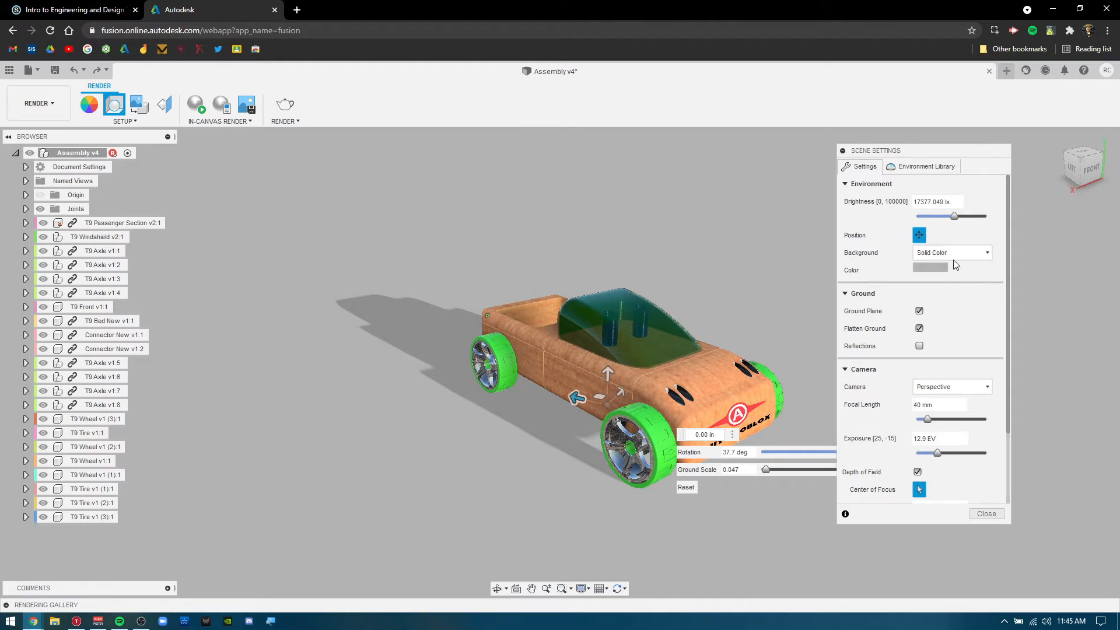
pyautogui.click(925, 268)
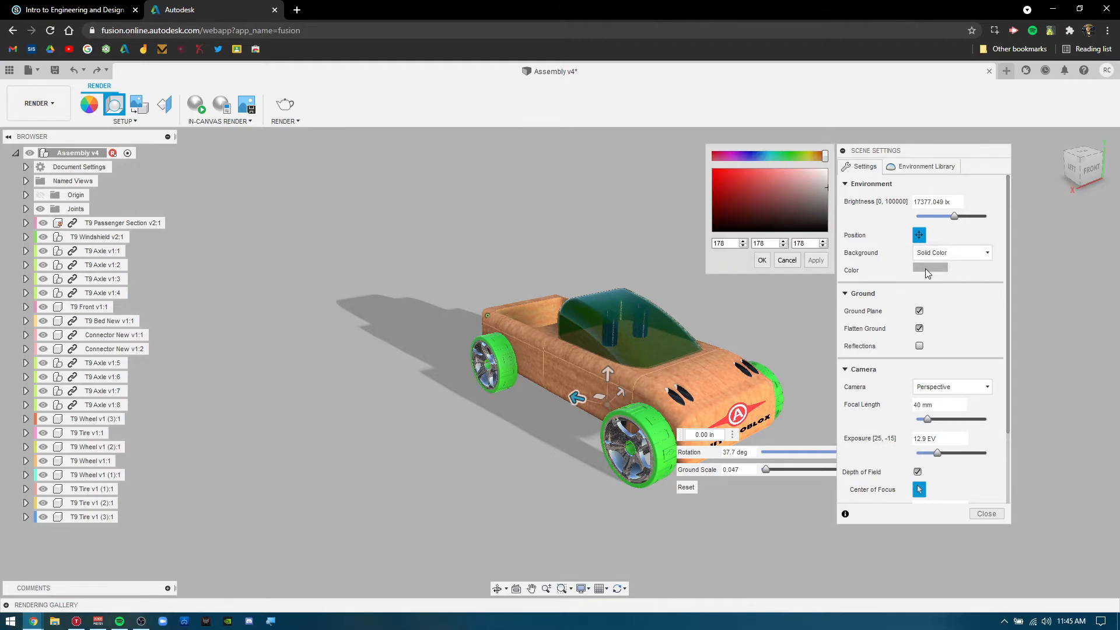
pyautogui.click(741, 192)
pyautogui.click(723, 178)
pyautogui.click(815, 260)
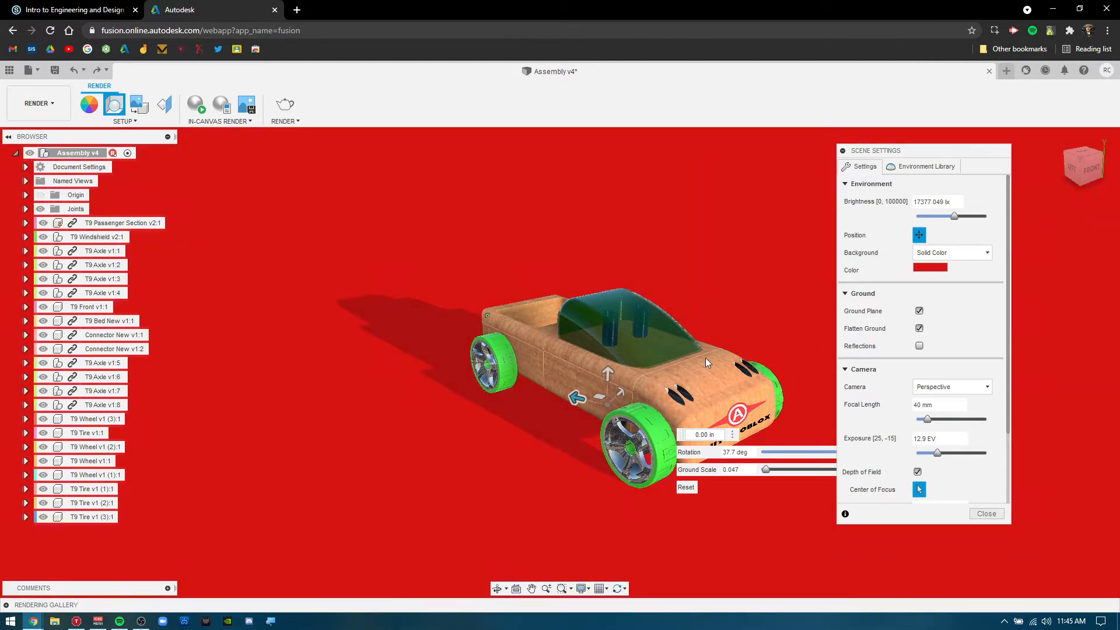
# Switch the scene background to Environment and browse the environments in the Fusion 360 library
pyautogui.click(957, 252)
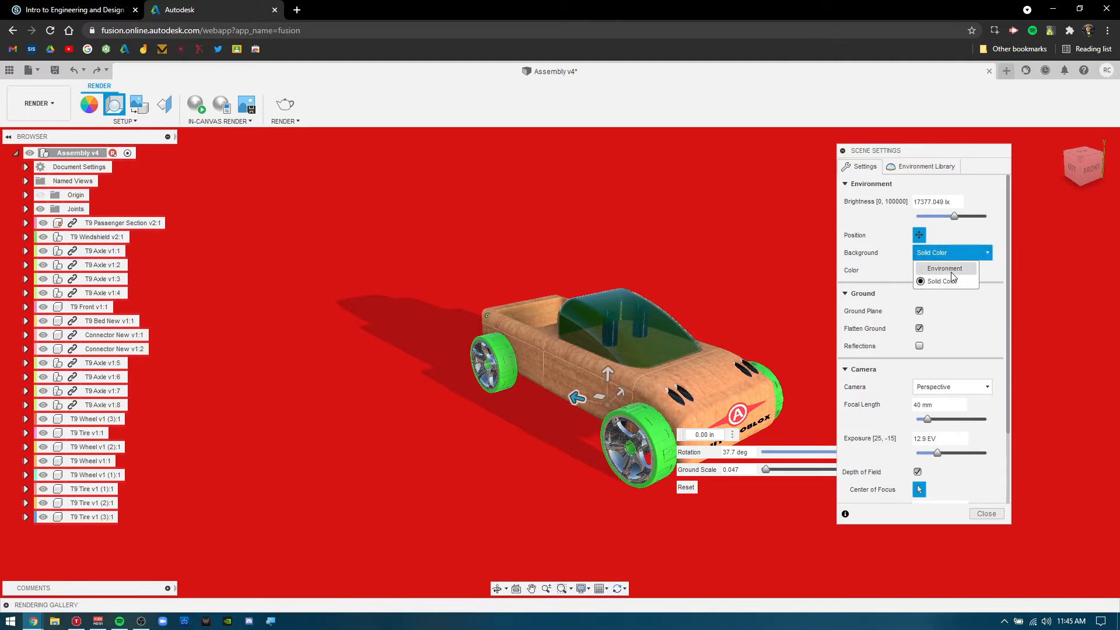
pyautogui.click(944, 268)
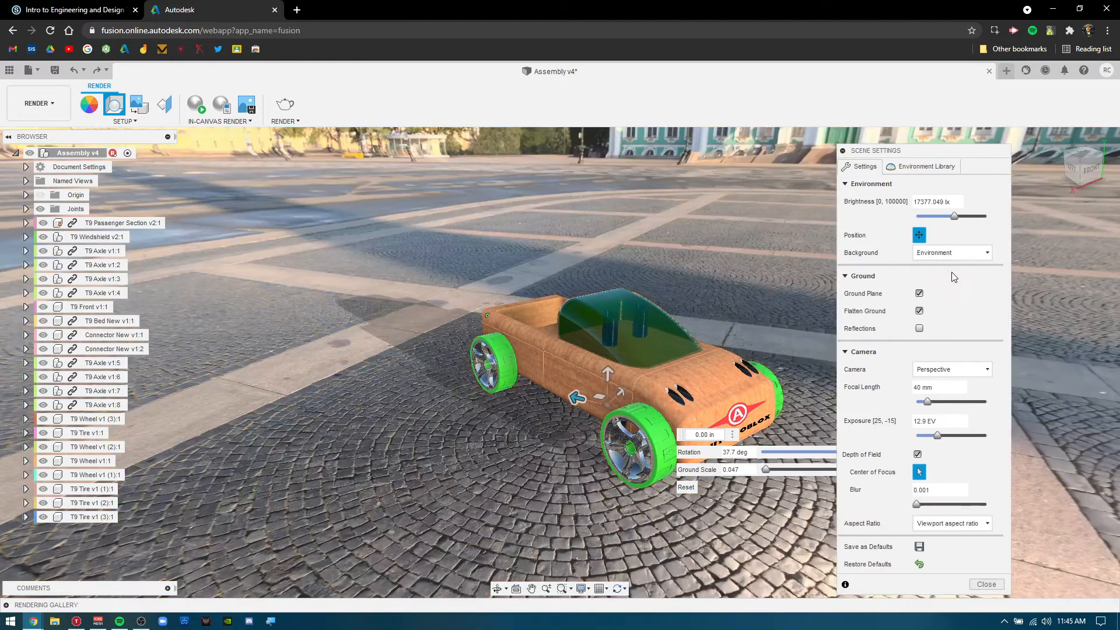
pyautogui.click(931, 167)
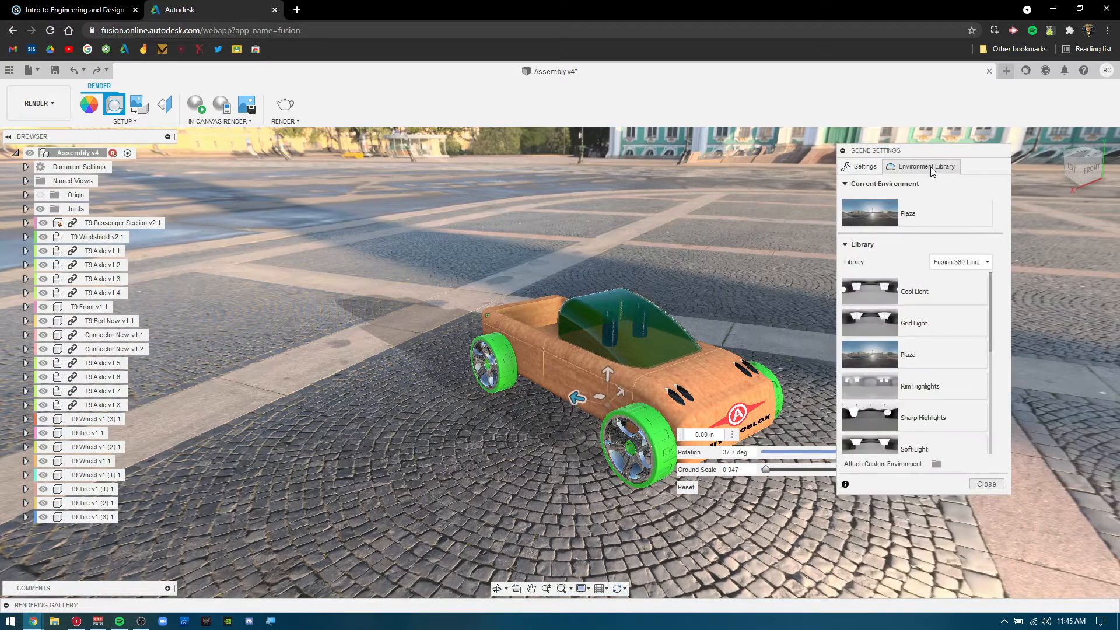
pyautogui.scroll(-3, 929, 394)
pyautogui.scroll(-2, 930, 395)
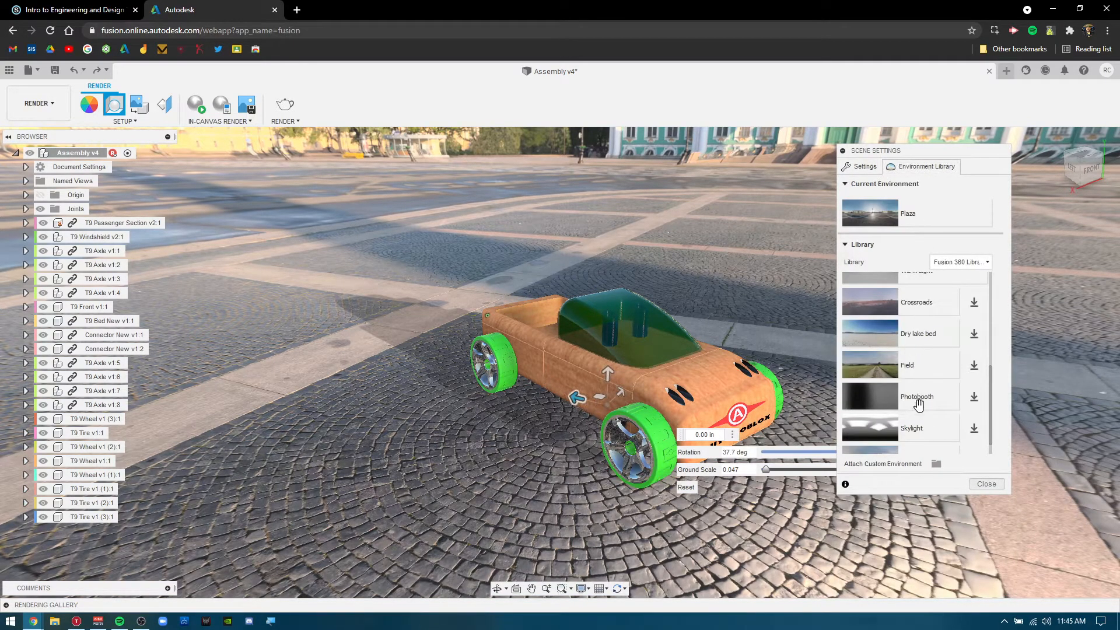
pyautogui.scroll(-1, 924, 402)
pyautogui.scroll(4, 929, 405)
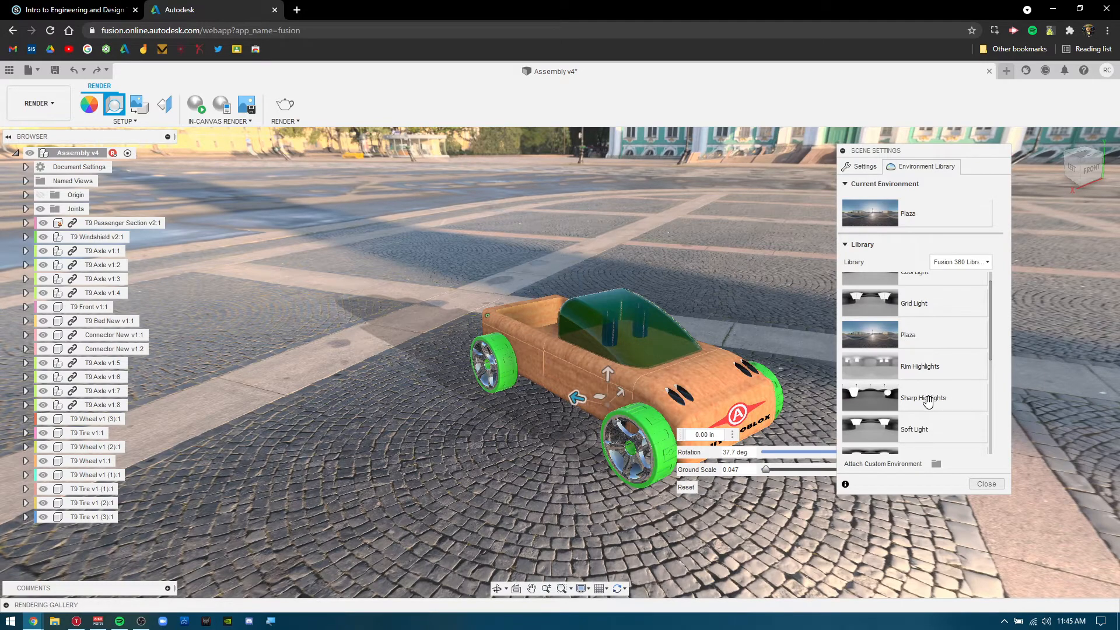
pyautogui.scroll(1, 930, 396)
# Try the Cool Light environment on the truck scene and return to the Plaza environment
pyautogui.moveTo(937, 287); pyautogui.dragTo(375, 364)
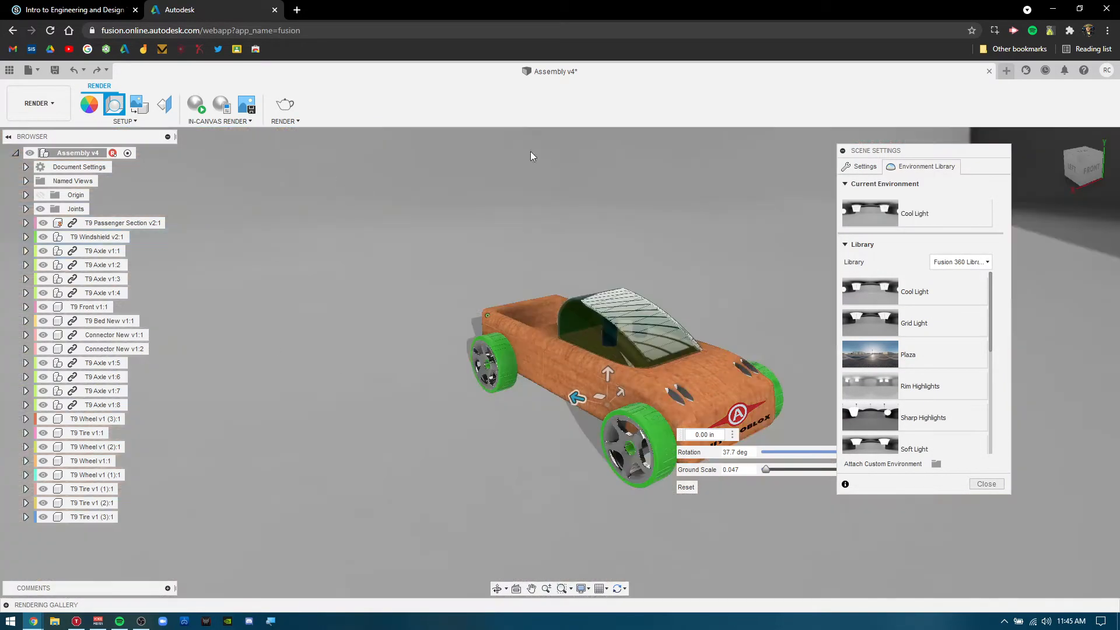
pyautogui.keyDown('shift'); pyautogui.moveTo(739, 318); pyautogui.dragTo(789, 305, button='middle'); pyautogui.keyUp('shift')
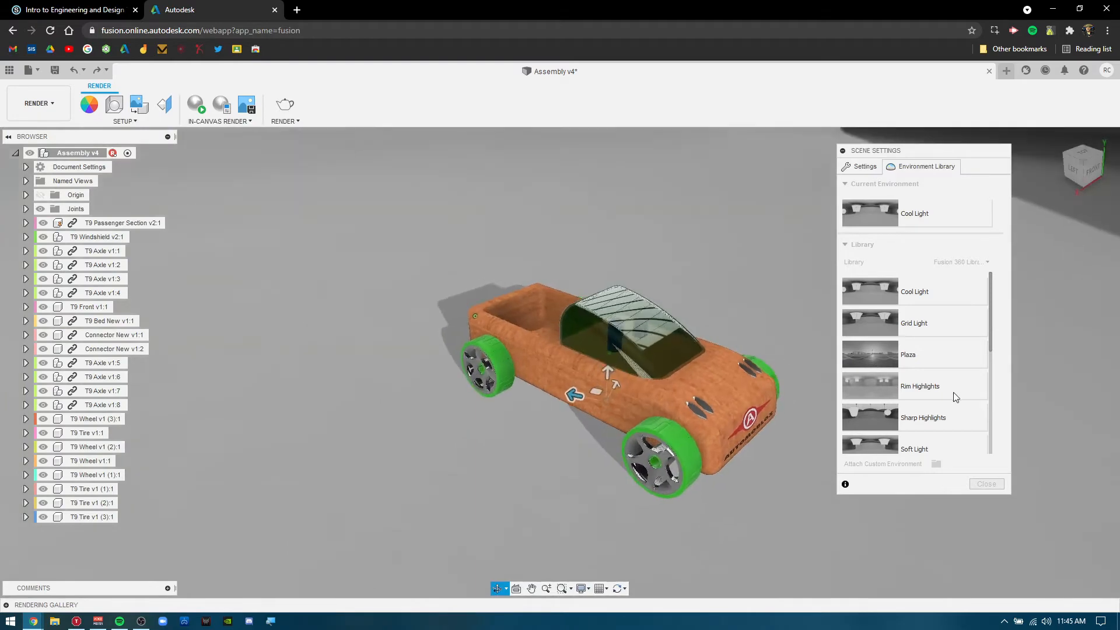
pyautogui.moveTo(920, 363); pyautogui.dragTo(330, 417)
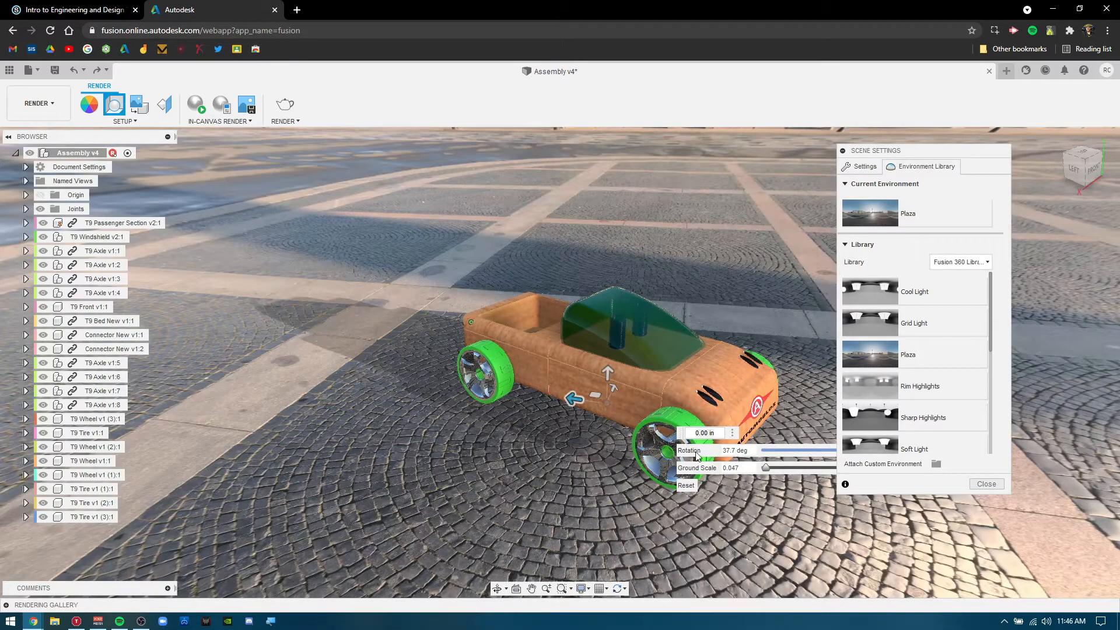
# Set the Plaza environment's ground scale to 0.052 and its rotation to 16.7 degrees
pyautogui.moveTo(1001, 151); pyautogui.dragTo(1072, 146)
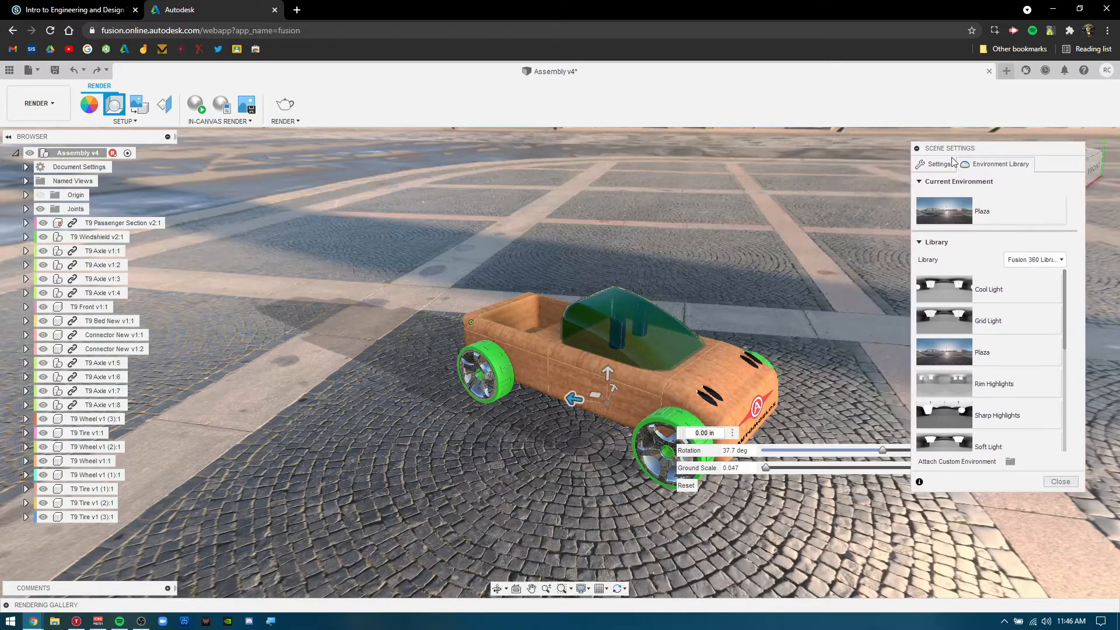
pyautogui.click(936, 164)
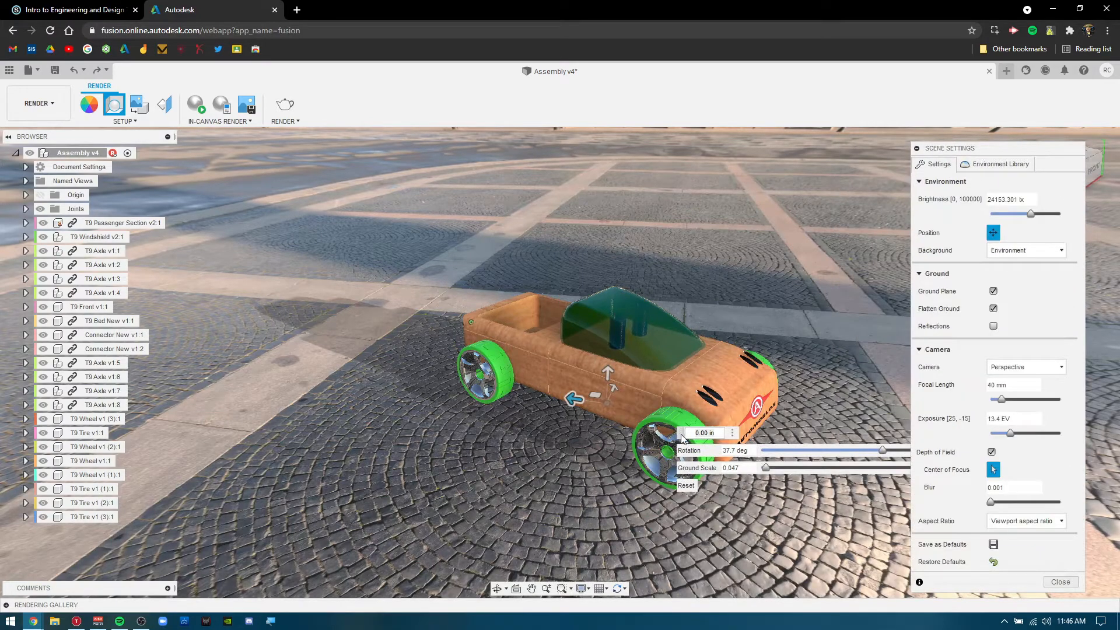
pyautogui.moveTo(678, 438); pyautogui.dragTo(286, 431)
pyautogui.moveTo(341, 197); pyautogui.dragTo(289, 176)
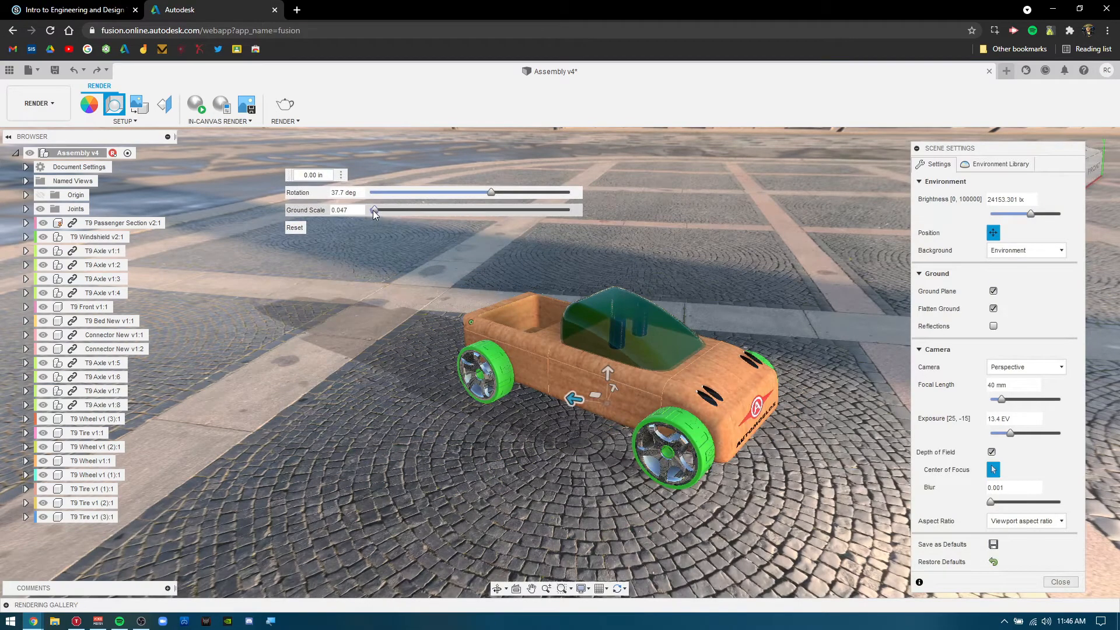
pyautogui.moveTo(380, 211)
pyautogui.mouseDown()
pyautogui.moveTo(398, 209)
pyautogui.moveTo(375, 211)
pyautogui.mouseUp()
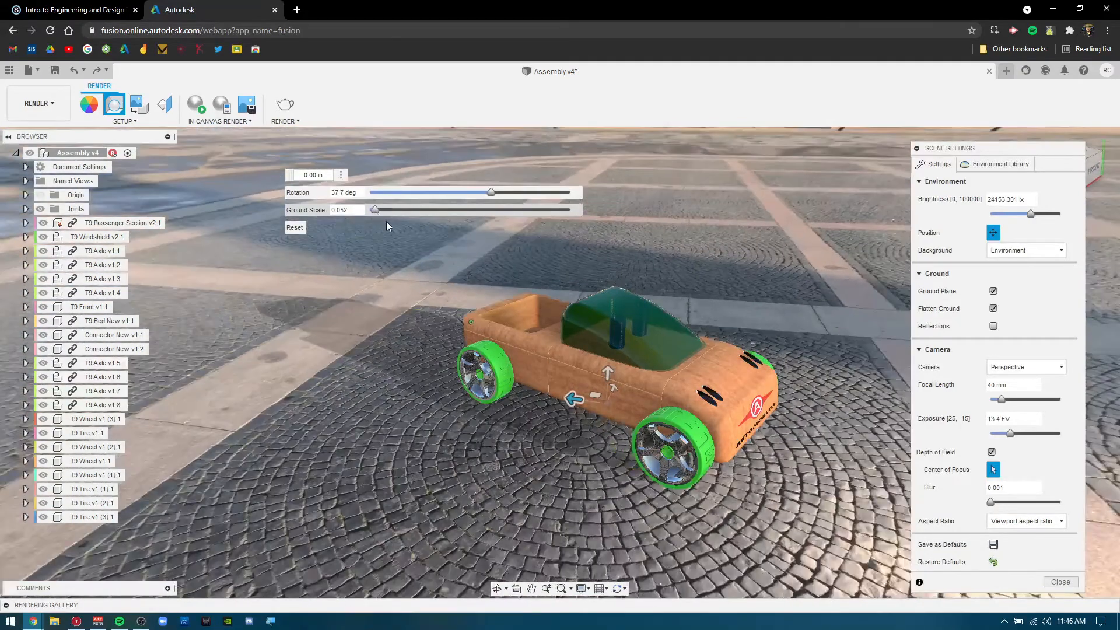
pyautogui.moveTo(491, 192)
pyautogui.mouseDown()
pyautogui.moveTo(441, 198)
pyautogui.moveTo(534, 192)
pyautogui.moveTo(481, 203)
pyautogui.mouseUp()
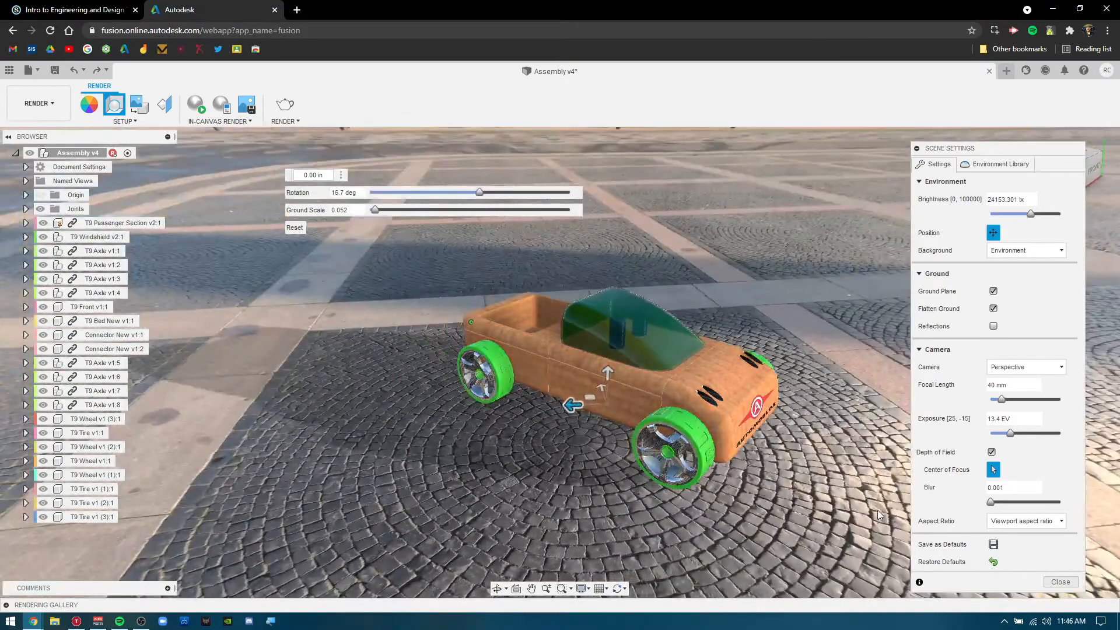
pyautogui.moveTo(970, 149); pyautogui.dragTo(948, 138)
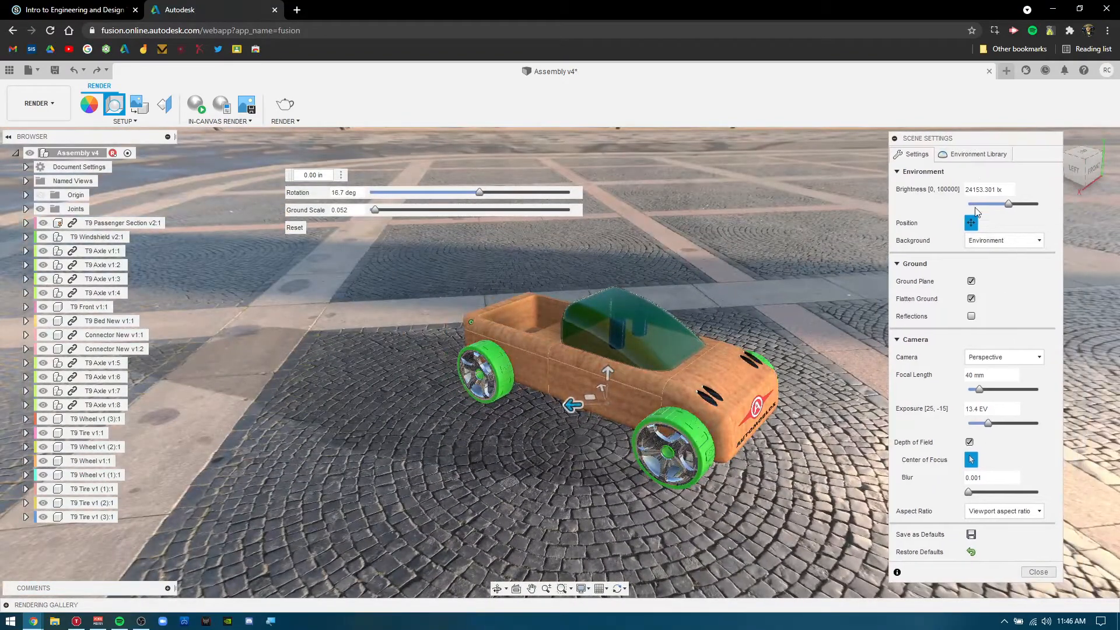
# Turn the ground plane and ground flattening off and back on to compare their effect on the scene
pyautogui.click(971, 281)
pyautogui.click(971, 281)
pyautogui.click(977, 301)
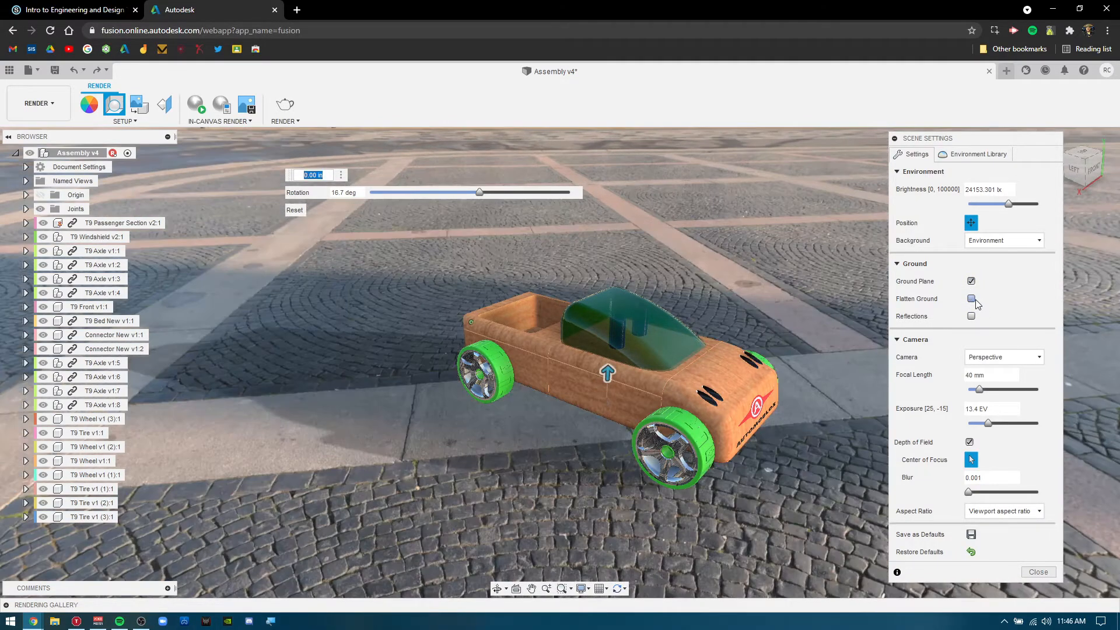
pyautogui.click(972, 300)
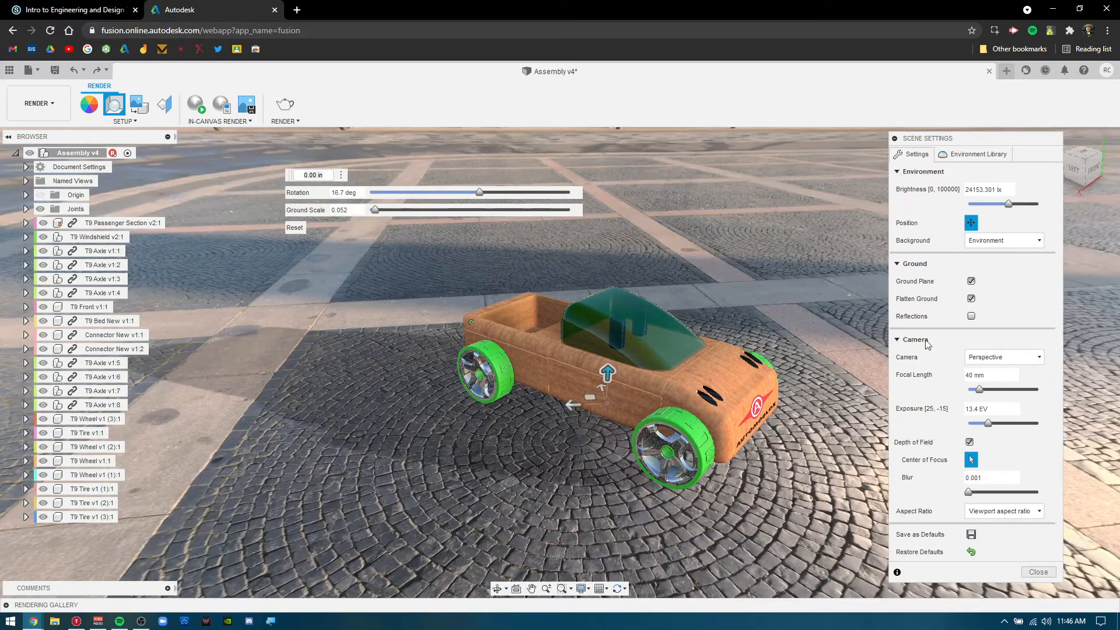
# Try ground reflections with the roughness raised to 0.6 and beyond, and turn reflections off again
pyautogui.click(971, 317)
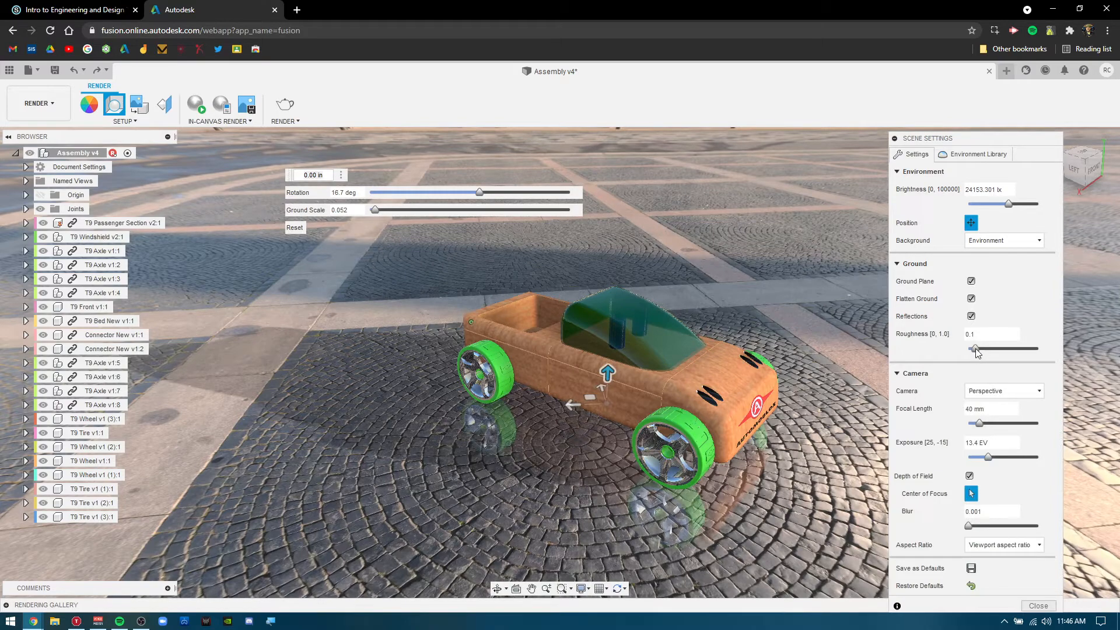
pyautogui.moveTo(975, 348); pyautogui.dragTo(1013, 353)
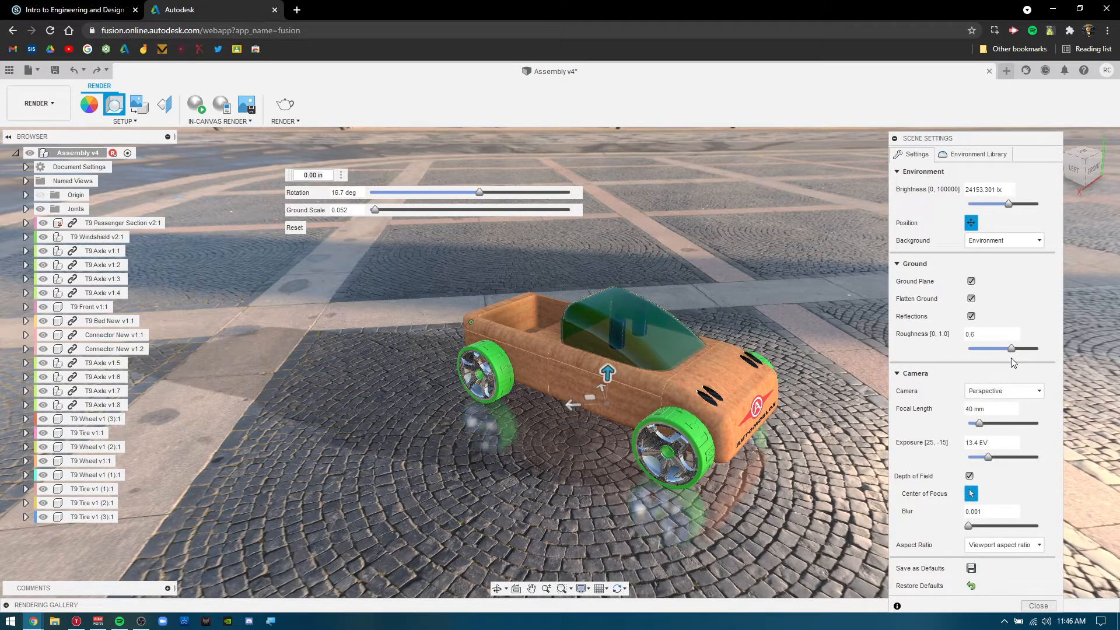
pyautogui.moveTo(1015, 353); pyautogui.dragTo(1026, 354)
pyautogui.click(971, 315)
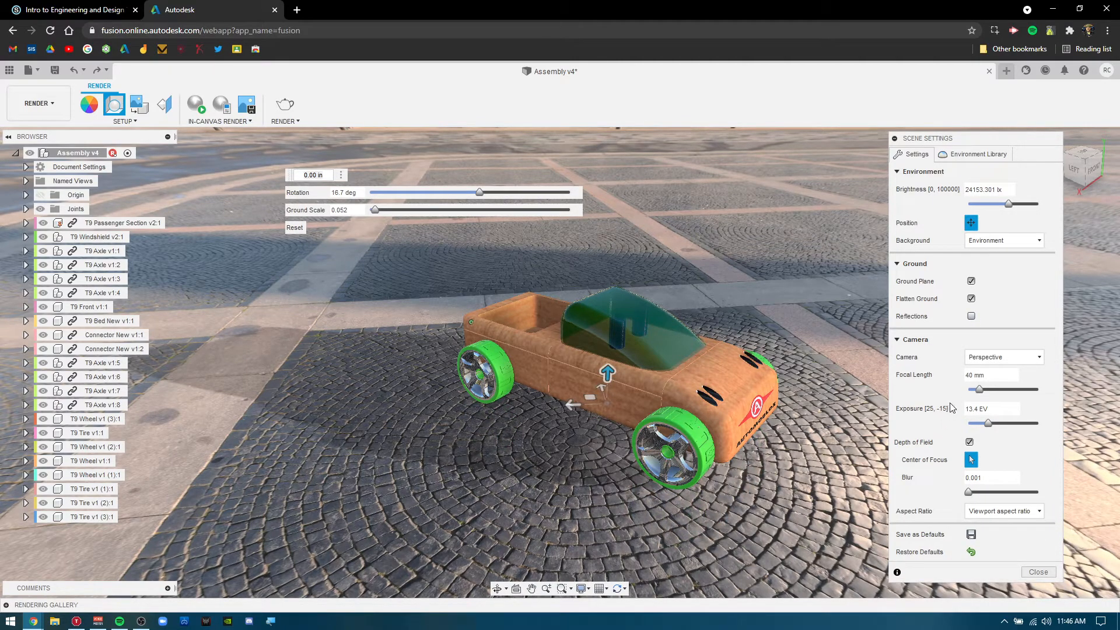
# Keep the Perspective camera at 40 mm focal length and set the exposure to 13.8 EV
pyautogui.click(983, 363)
pyautogui.click(994, 358)
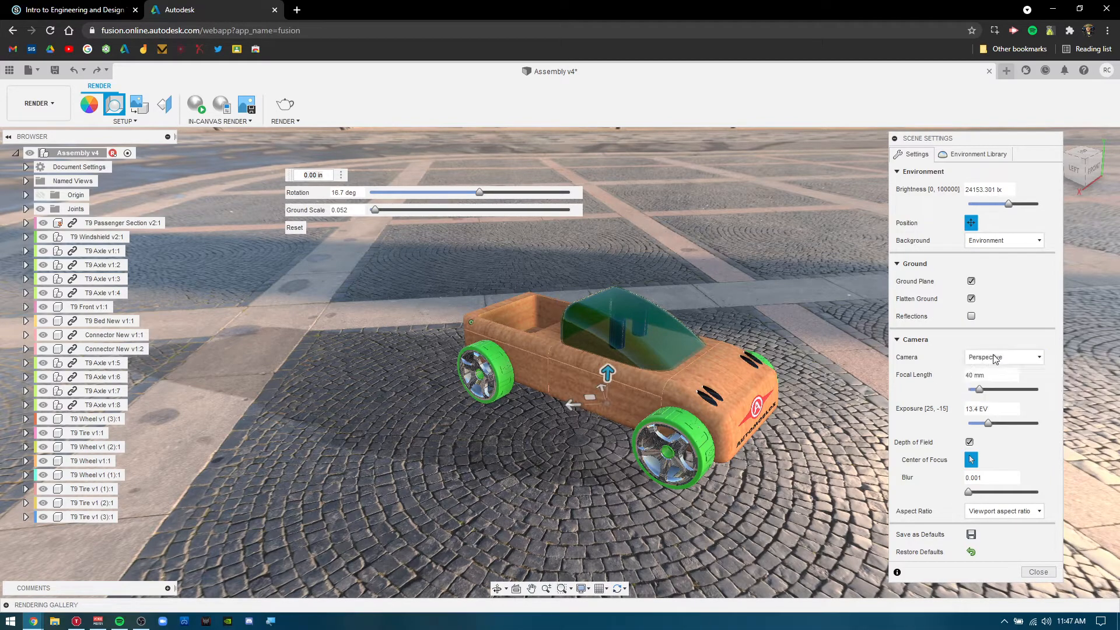
pyautogui.moveTo(595, 461)
pyautogui.keyDown('shift'); pyautogui.mouseDown(button='middle')
pyautogui.moveTo(594, 411)
pyautogui.moveTo(611, 414)
pyautogui.moveTo(617, 436)
pyautogui.moveTo(584, 452)
pyautogui.moveTo(581, 409)
pyautogui.moveTo(587, 449)
pyautogui.mouseUp(button='middle'); pyautogui.keyUp('shift')
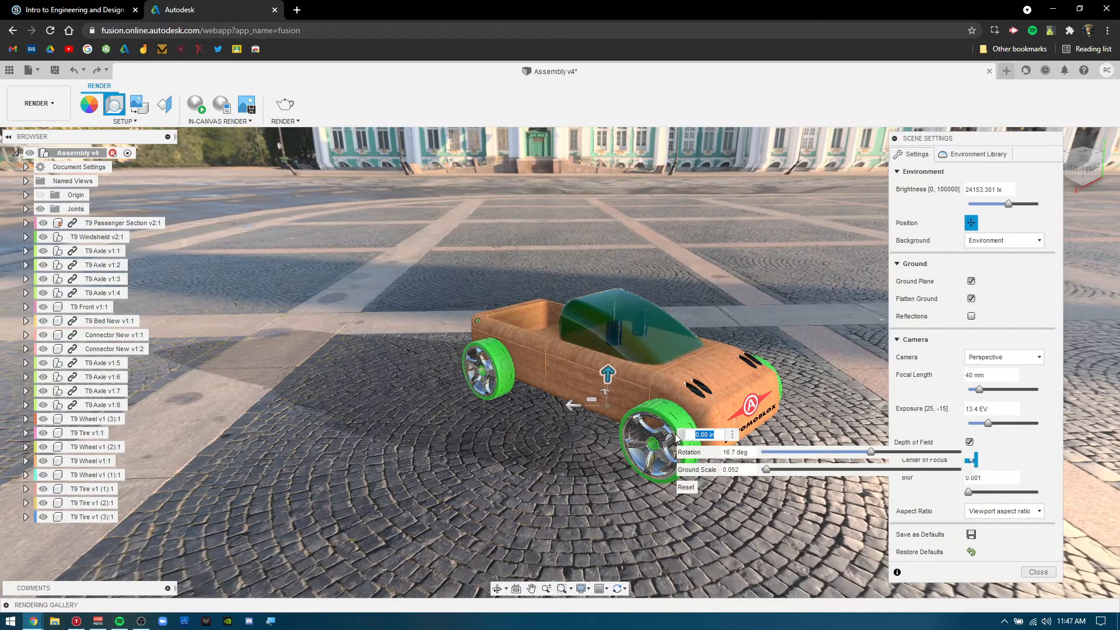
pyautogui.moveTo(676, 436); pyautogui.dragTo(250, 174)
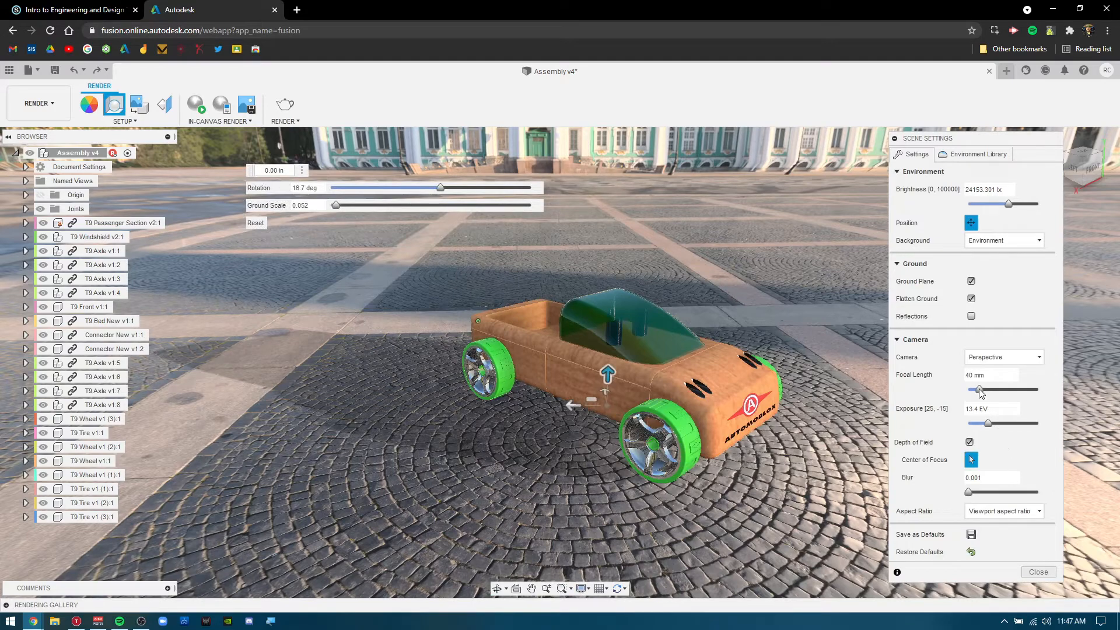
pyautogui.moveTo(979, 387); pyautogui.dragTo(982, 391)
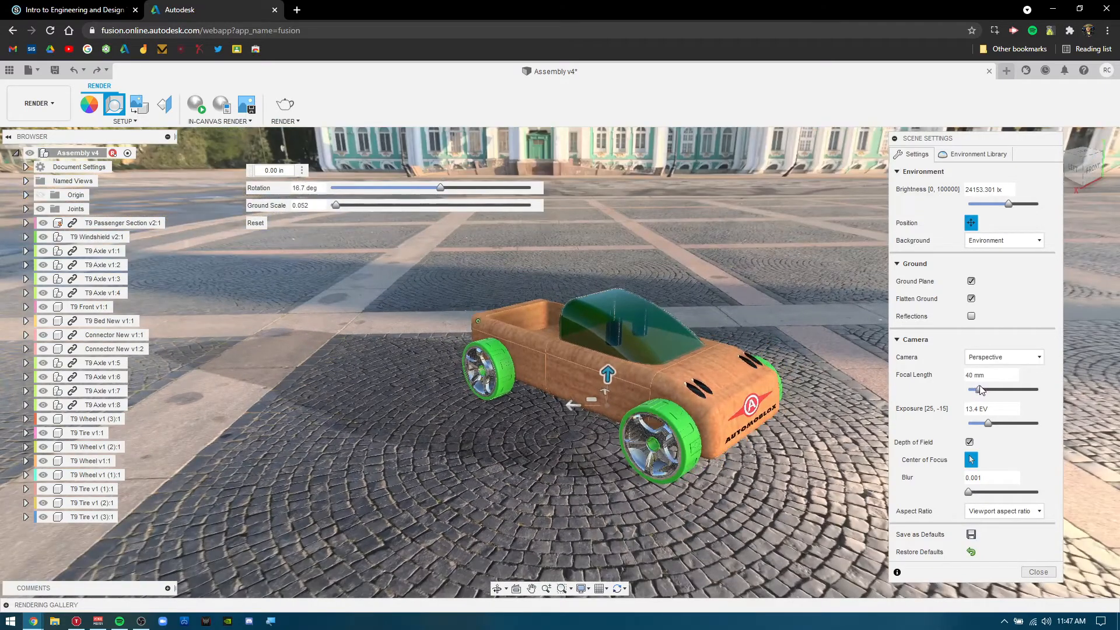
pyautogui.moveTo(989, 421); pyautogui.dragTo(993, 422)
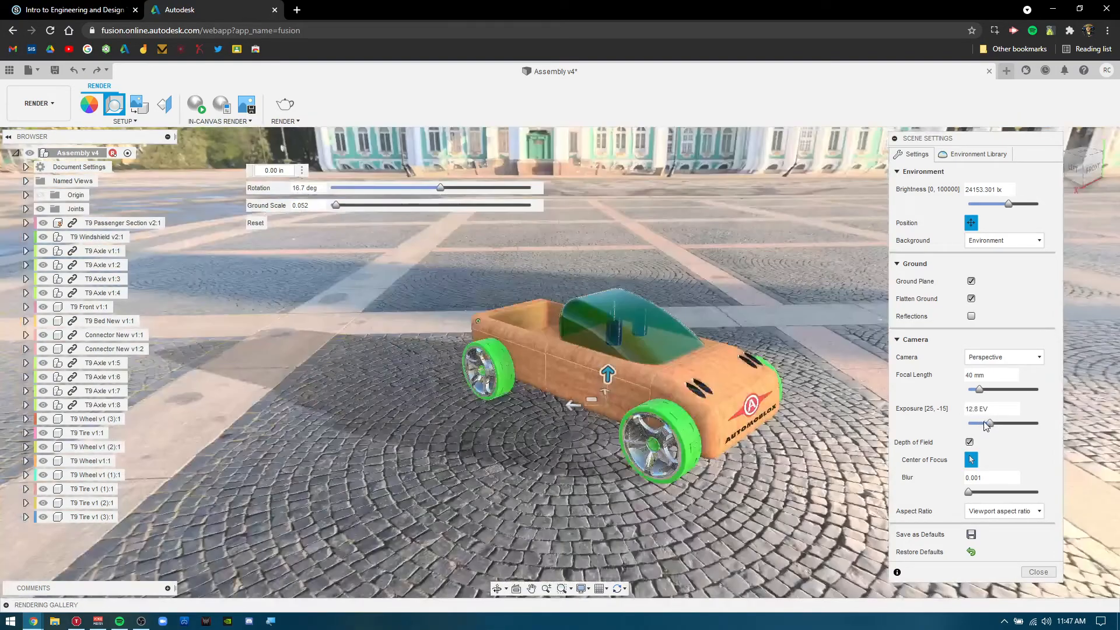
pyautogui.moveTo(985, 423); pyautogui.dragTo(990, 421)
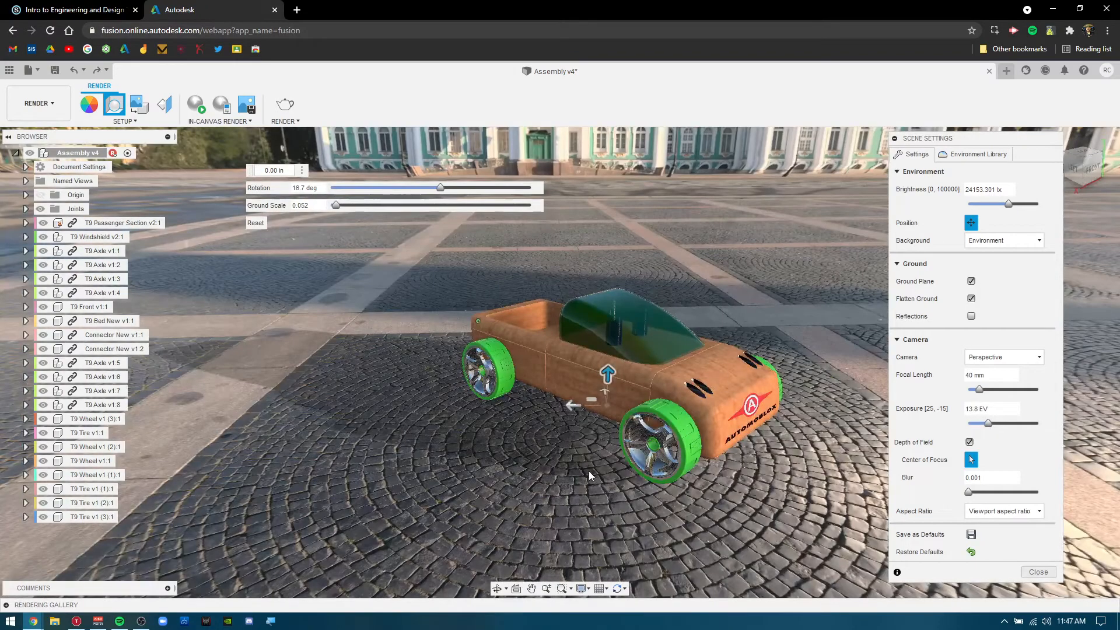
# Toggle depth of field and try to pick a center of focus at the windshield while environment positioning is active
pyautogui.click(969, 443)
pyautogui.click(970, 443)
pyautogui.moveTo(642, 373); pyautogui.dragTo(676, 408)
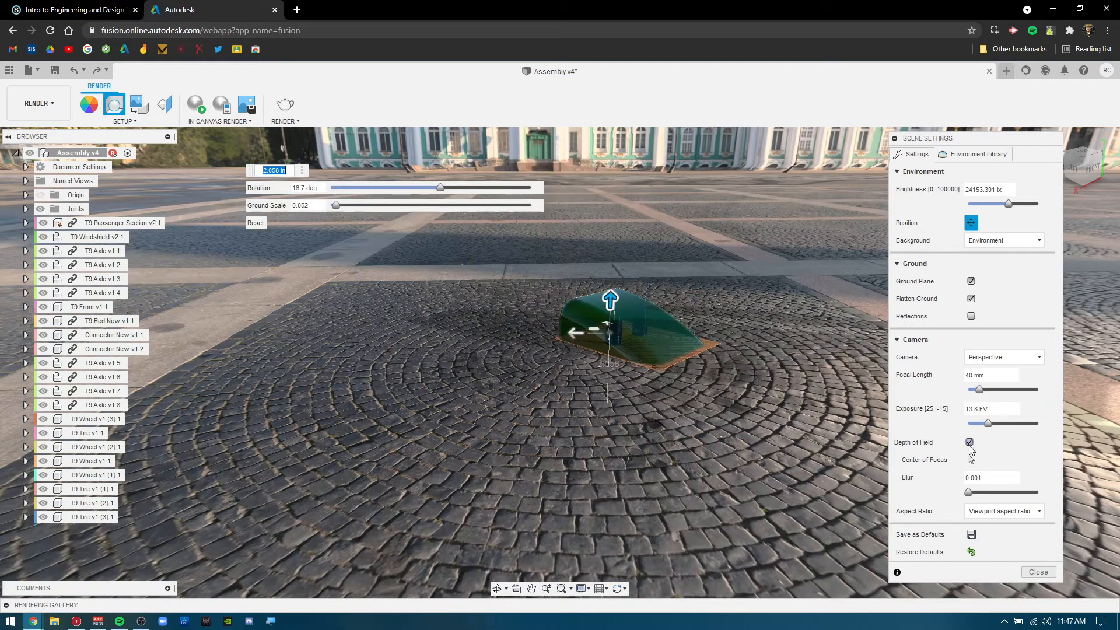
pyautogui.click(969, 442)
pyautogui.click(969, 442)
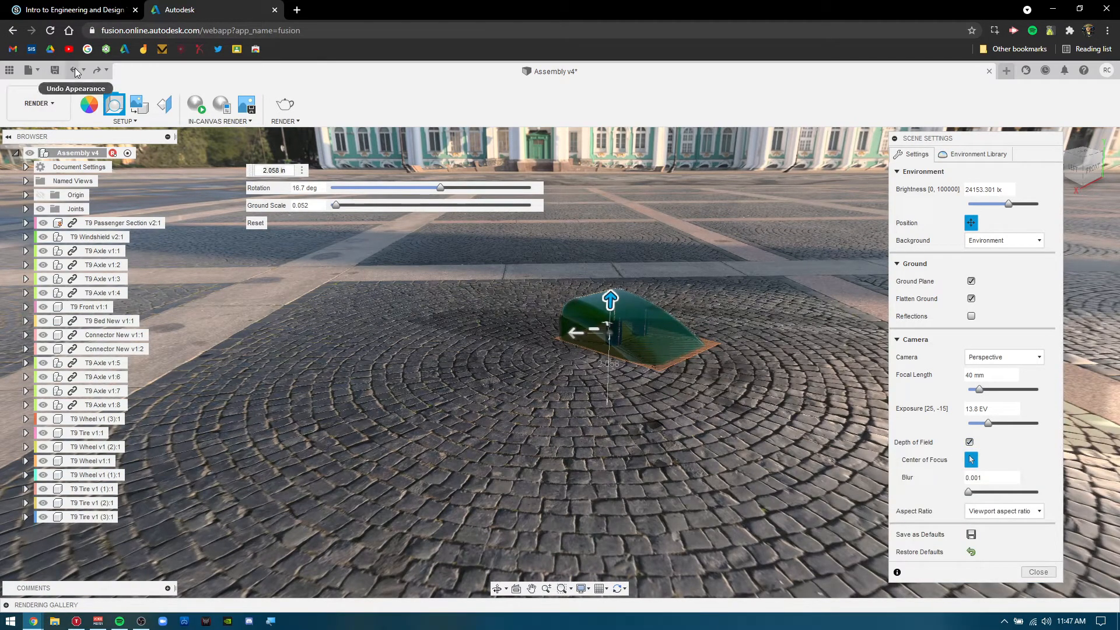
# Close the scene settings and undo the last appearance change
pyautogui.click(115, 105)
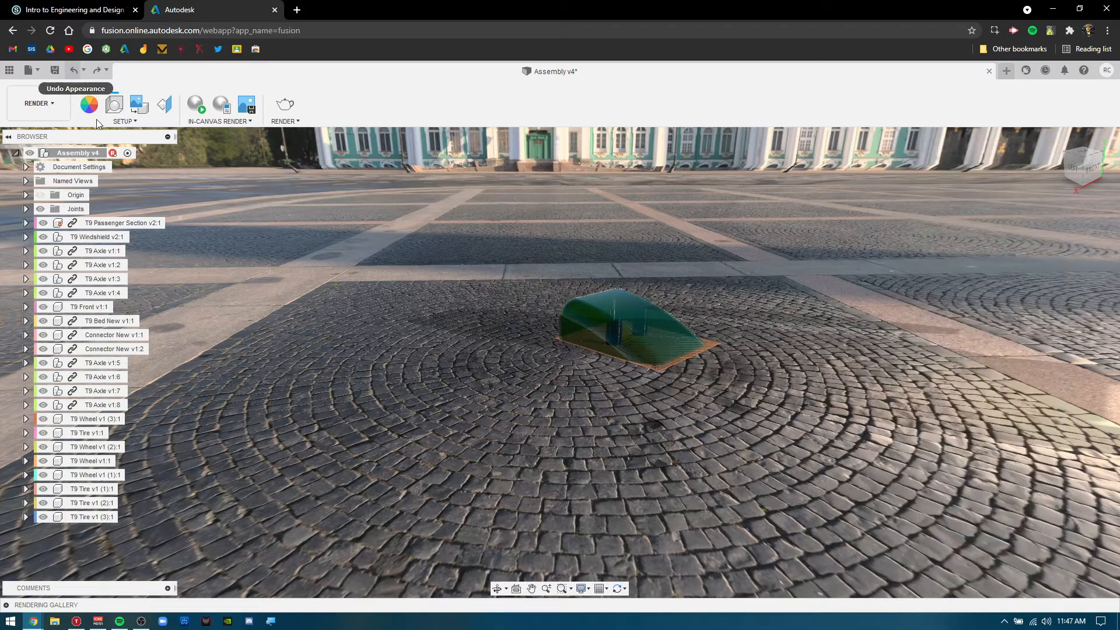
pyautogui.click(72, 75)
pyautogui.click(51, 34)
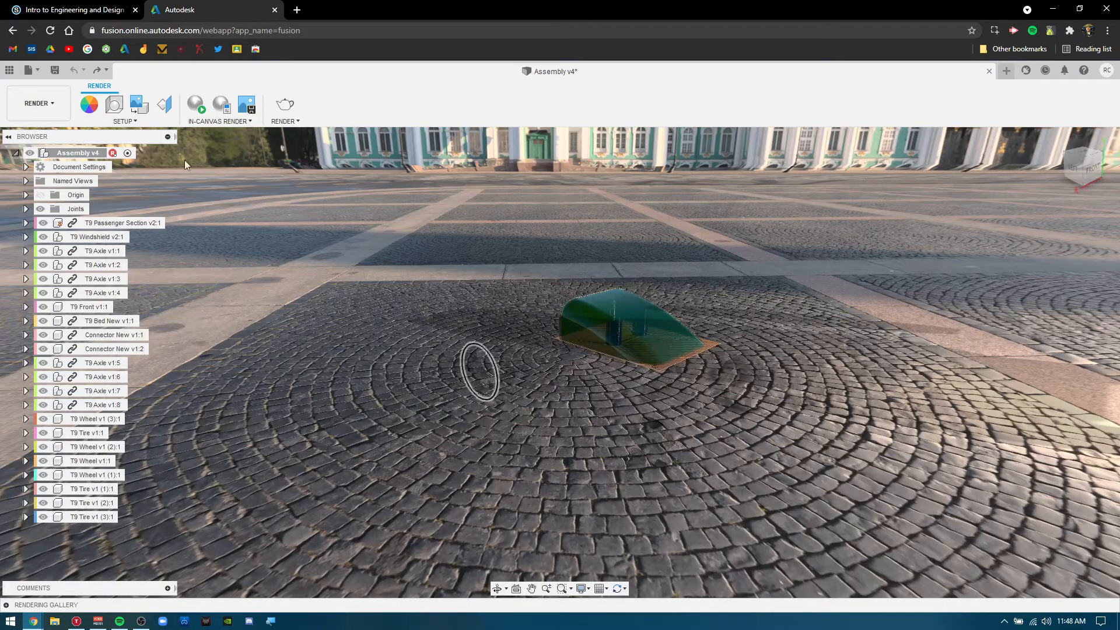
# Reopen the scene settings, set the depth-of-field blur to 0.166 and toggle depth of field off and back on
pyautogui.click(114, 105)
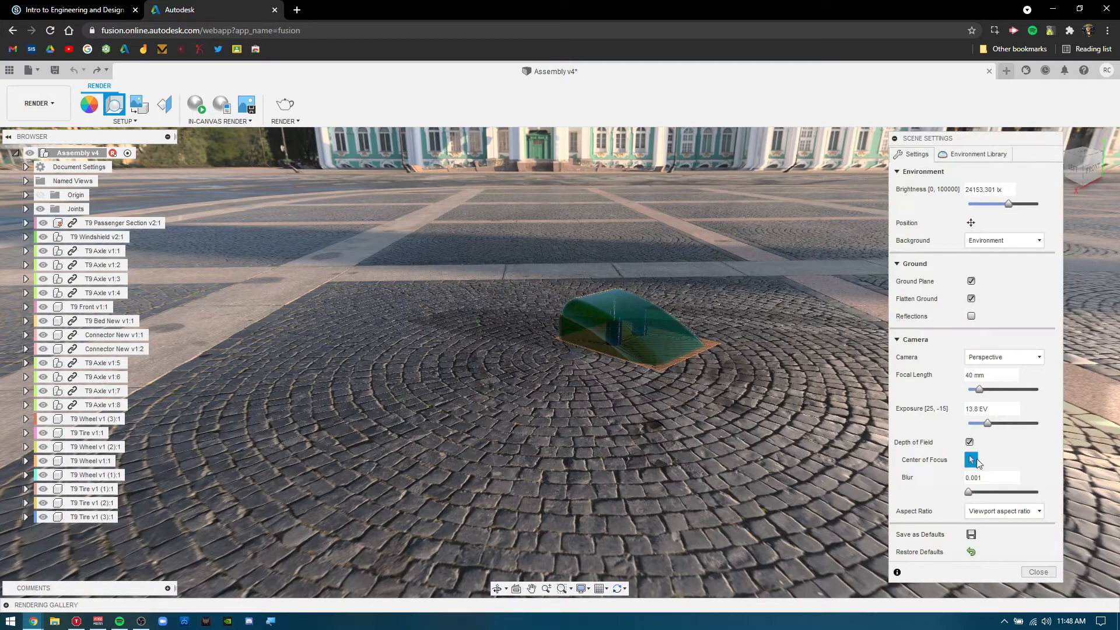
pyautogui.moveTo(971, 493); pyautogui.dragTo(980, 484)
pyautogui.click(709, 416)
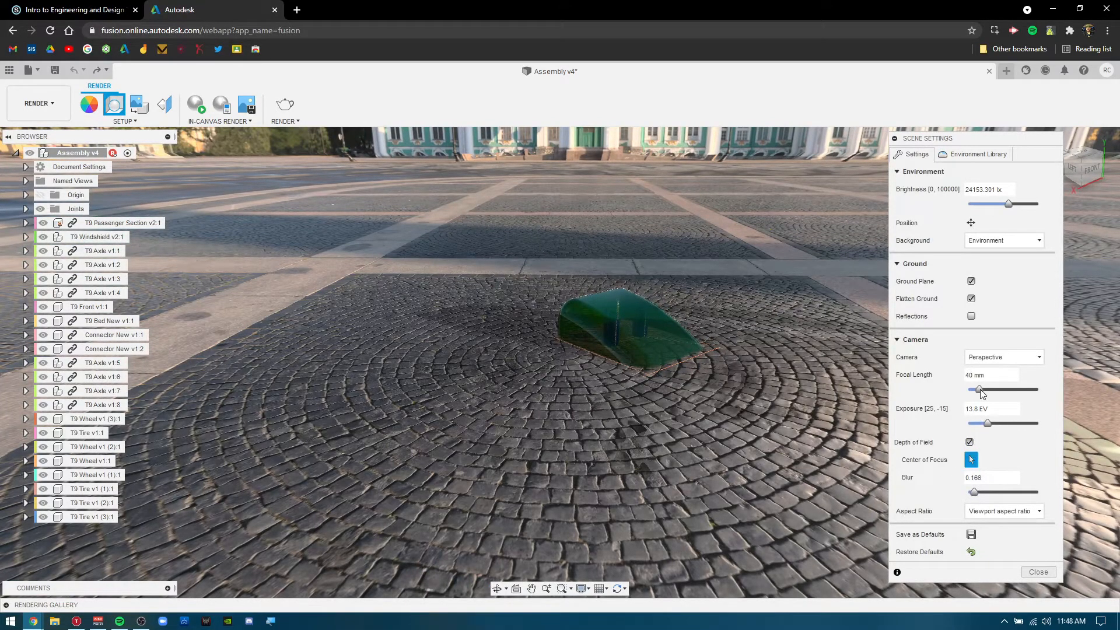
pyautogui.click(969, 442)
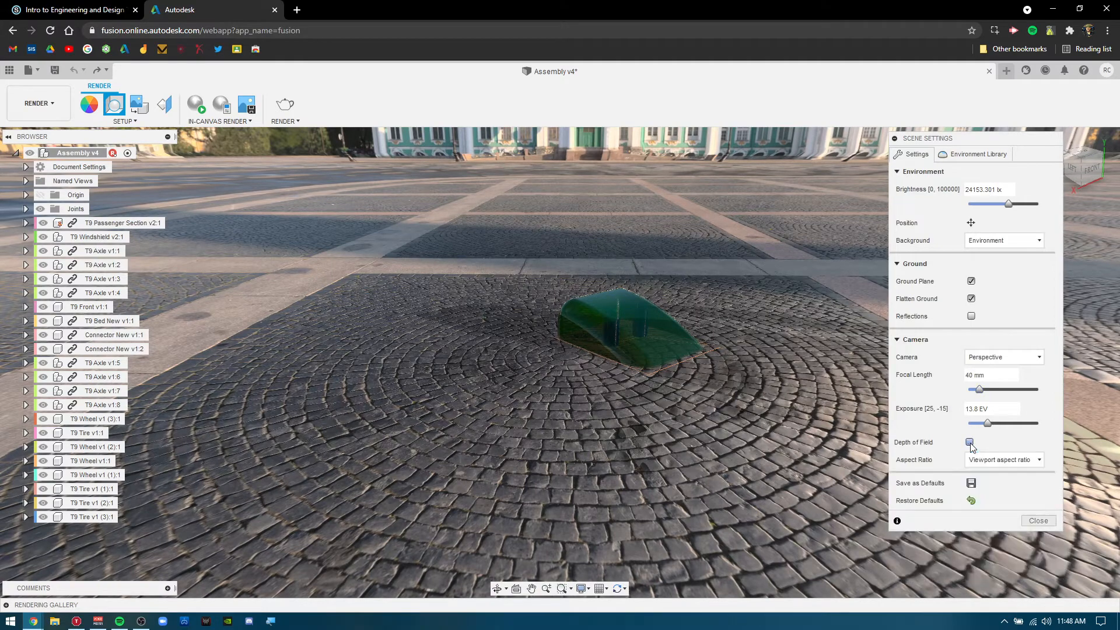
pyautogui.click(972, 456)
pyautogui.click(972, 456)
pyautogui.click(969, 442)
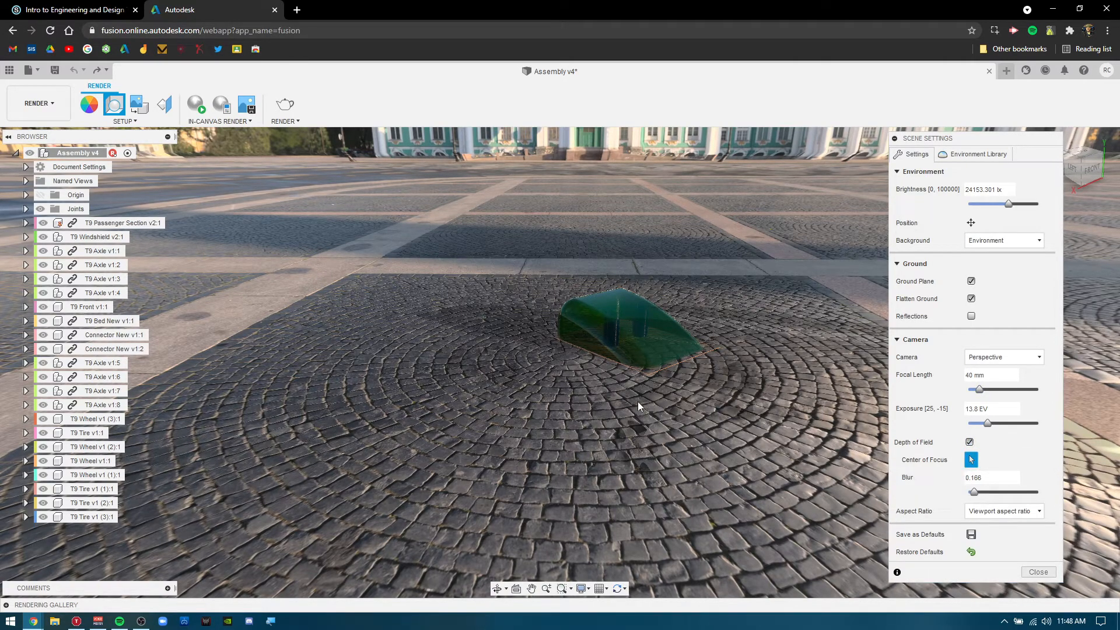
# Turn the ground plane off and back on to check whether it hides the truck body
pyautogui.click(971, 299)
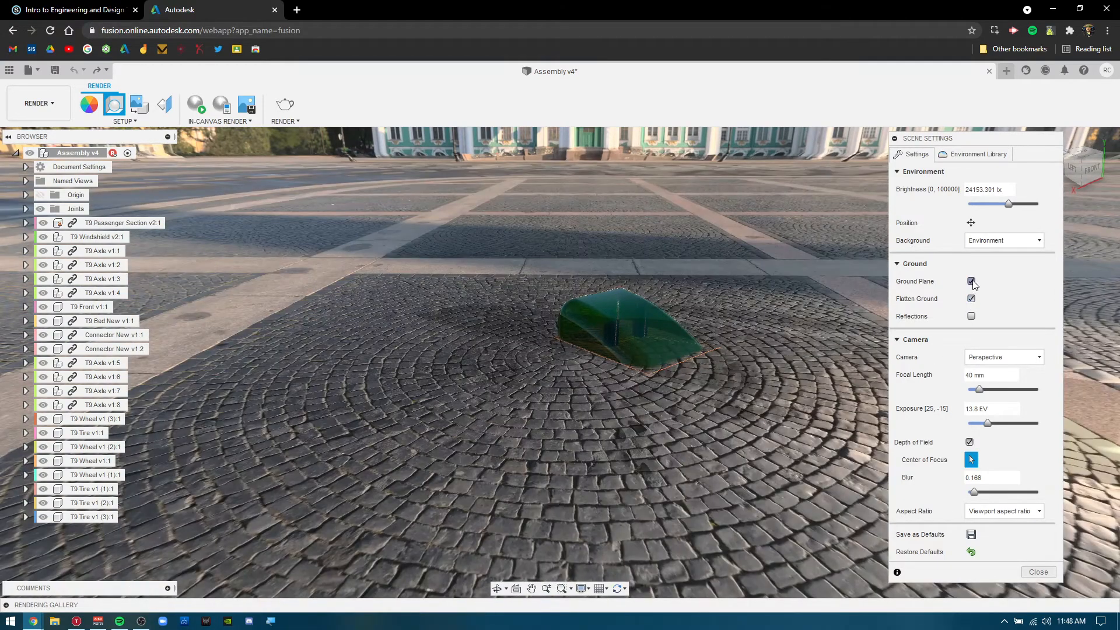
pyautogui.click(971, 281)
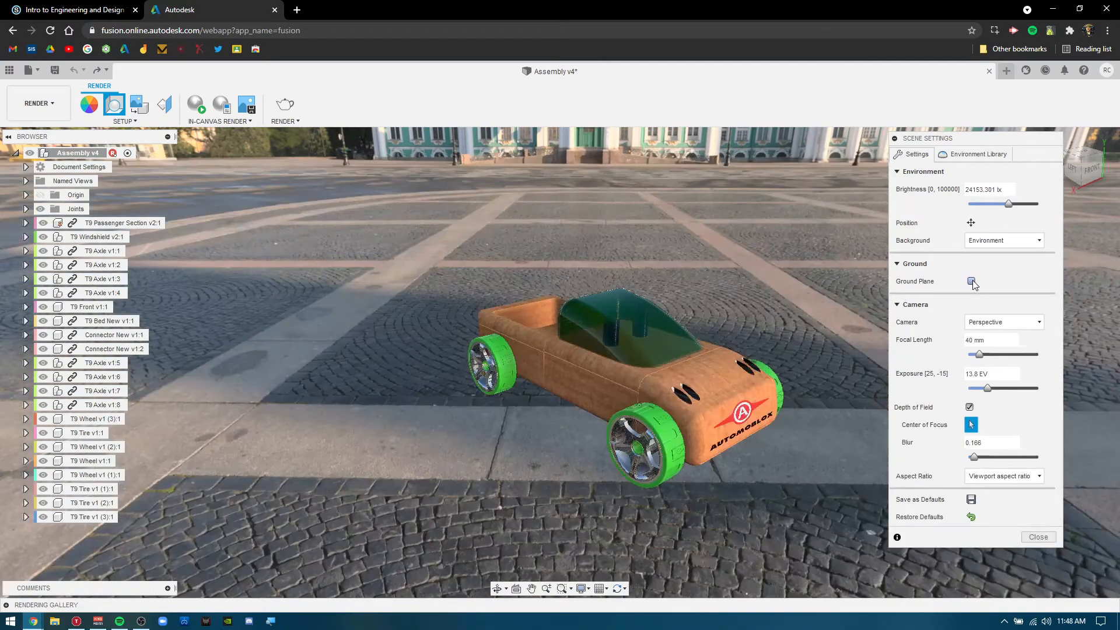
pyautogui.click(971, 281)
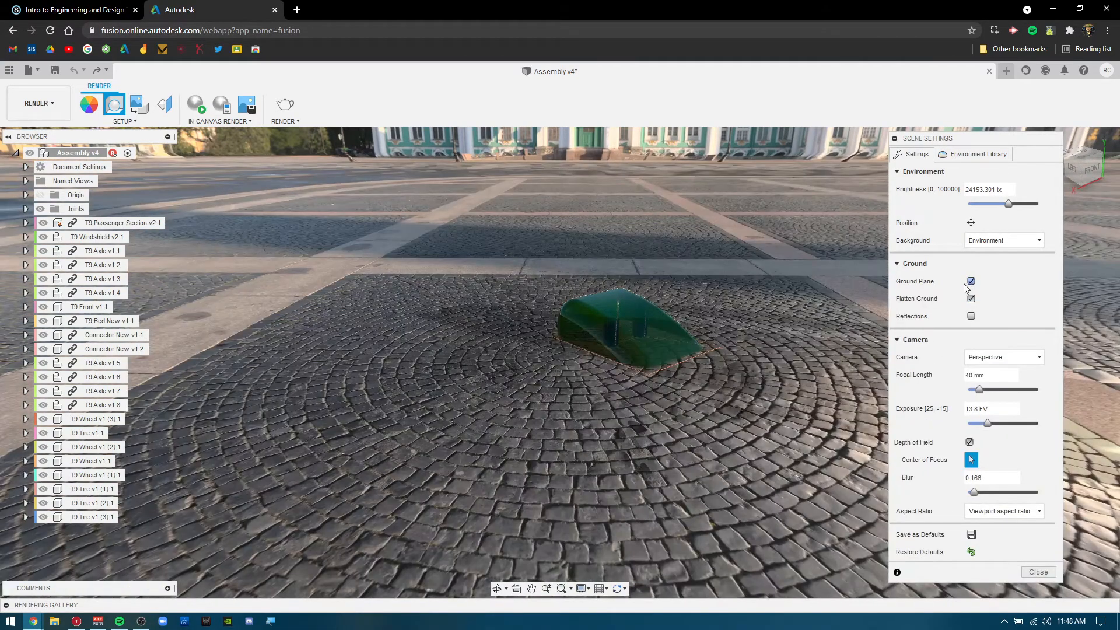
pyautogui.click(971, 299)
# Reposition the Plaza environment vertically by -2.50 in so the ground sits beneath the truck's wheels
pyautogui.click(970, 223)
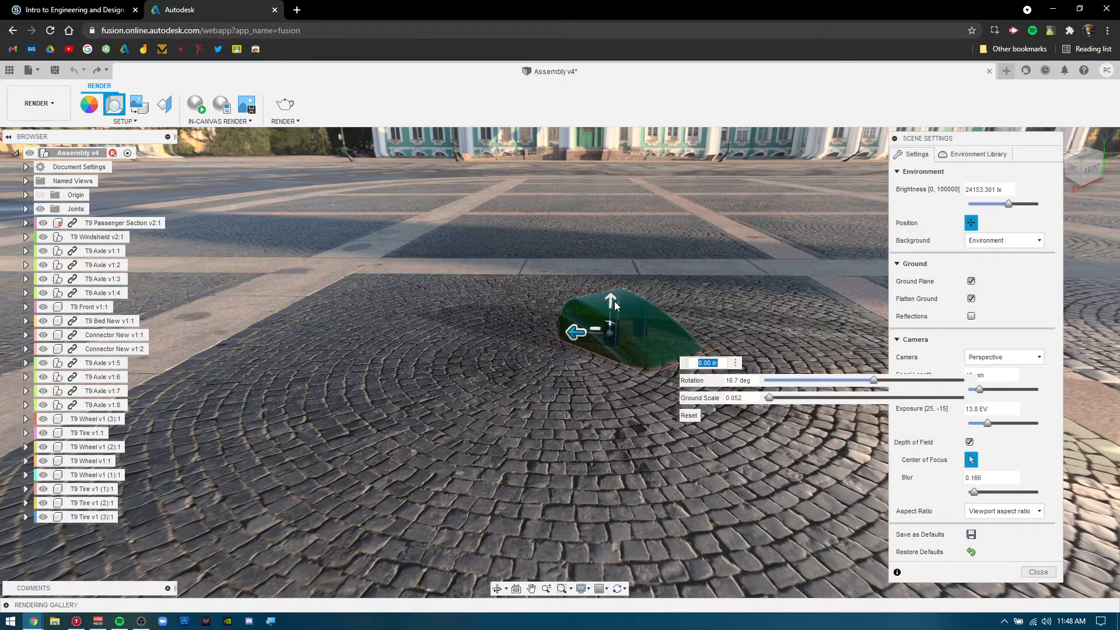
pyautogui.moveTo(615, 270); pyautogui.dragTo(615, 408)
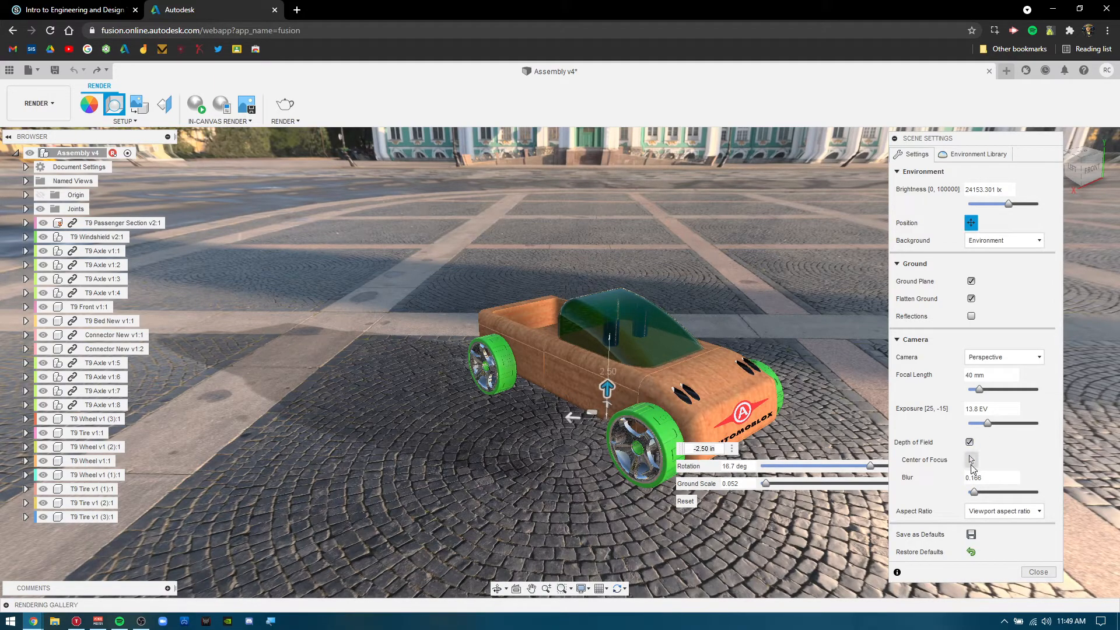
# Set the depth-of-field blur to 0.298 and end the environment positioning
pyautogui.click(971, 460)
pyautogui.click(982, 492)
pyautogui.moveTo(982, 495); pyautogui.dragTo(979, 496)
pyautogui.keyDown('shift'); pyautogui.moveTo(564, 489); pyautogui.dragTo(514, 499, button='middle'); pyautogui.keyUp('shift')
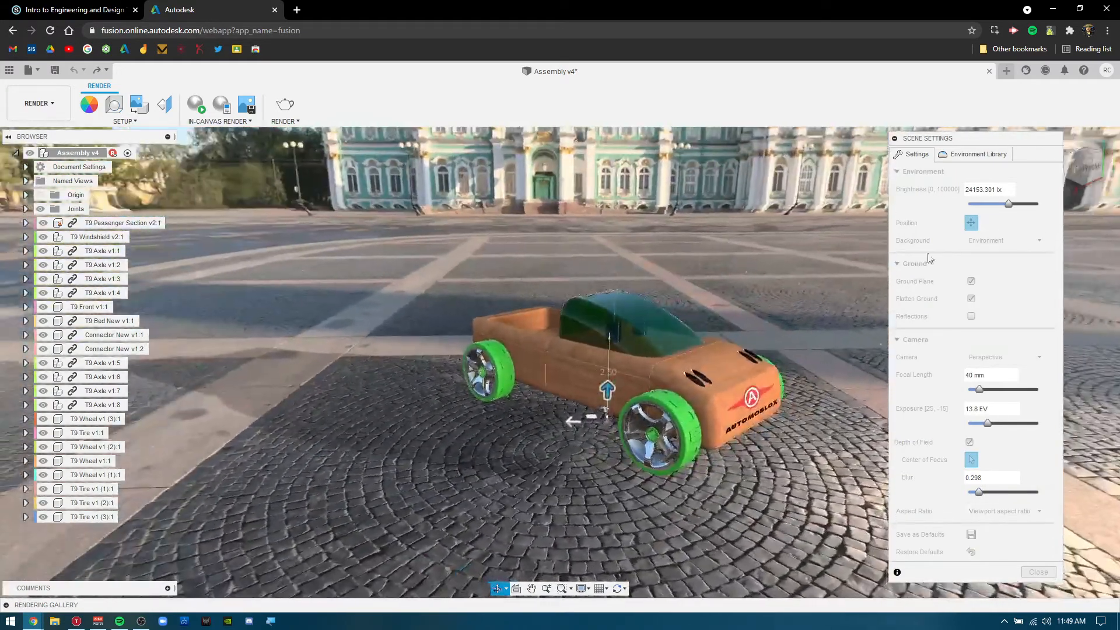
pyautogui.click(973, 225)
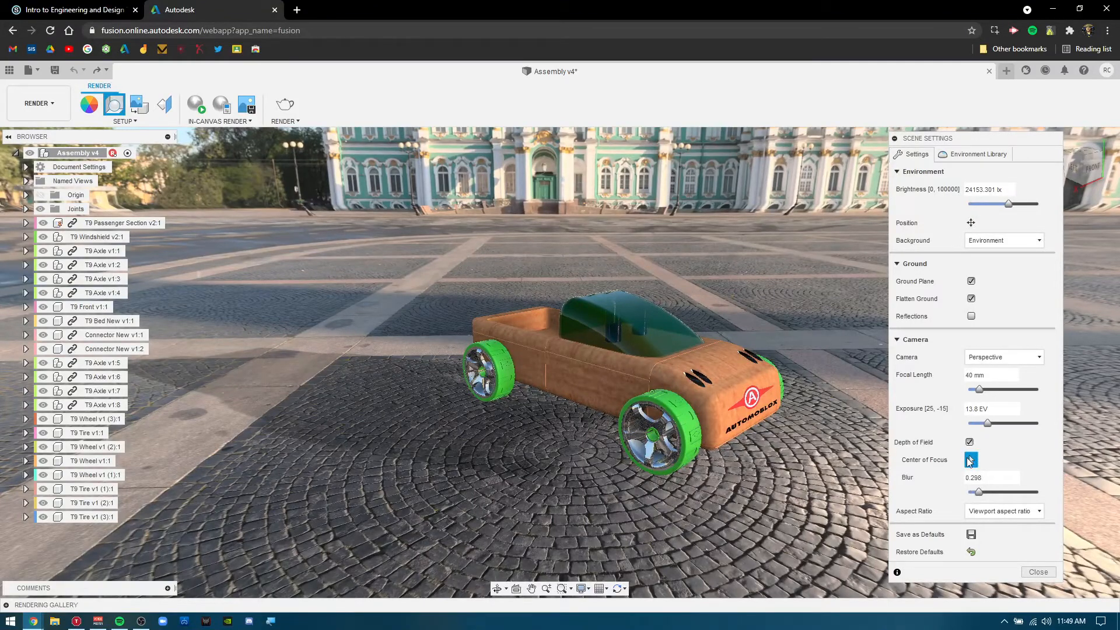
# Place the center of focus on the truck's side above the front wheel, slightly reduce the blur and close the scene settings
pyautogui.click(971, 460)
pyautogui.scroll(3, 660, 373)
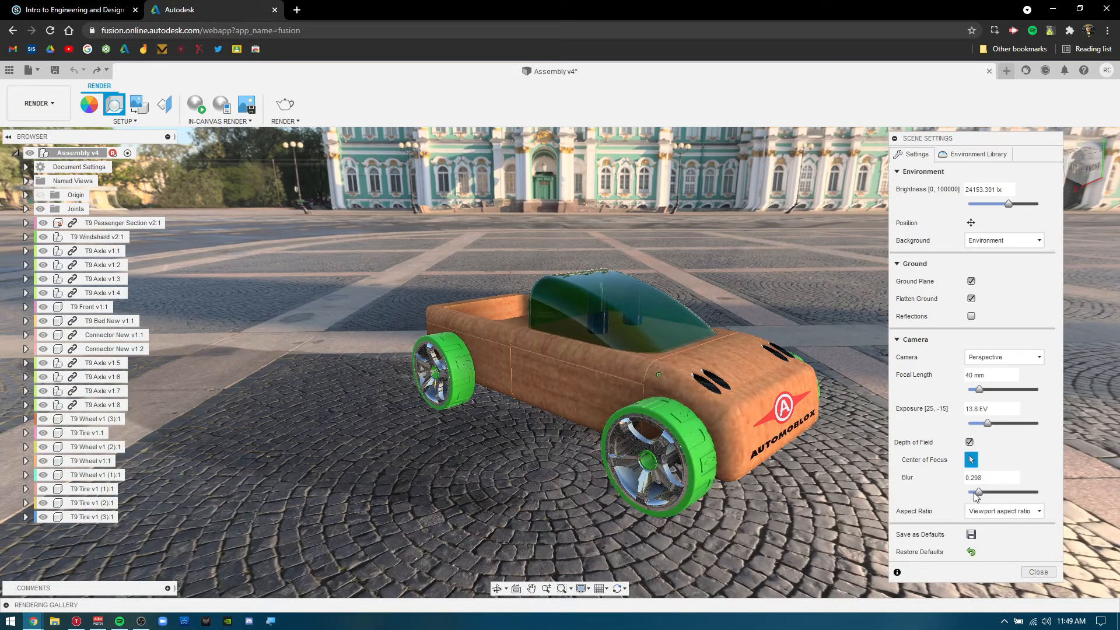
pyautogui.moveTo(977, 493); pyautogui.dragTo(975, 493)
pyautogui.click(1038, 571)
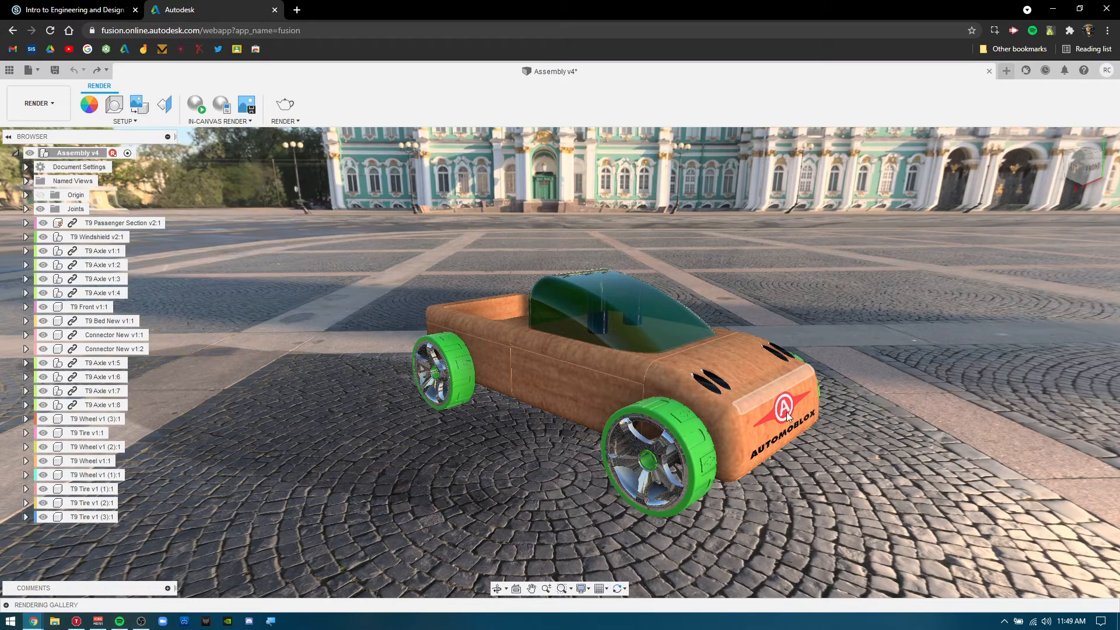
# Try placing Front Duck.jpg from the Ducky project as a decal on the truck's hood, stretched to an X scale of about 1.4, and cancel it
pyautogui.click(139, 105)
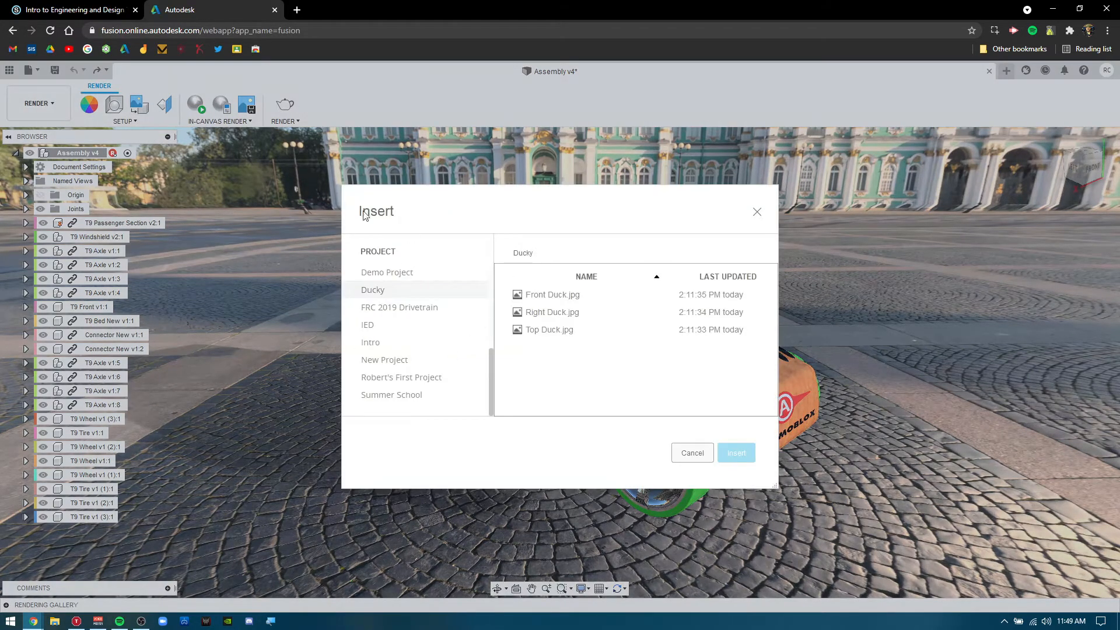
pyautogui.click(567, 299)
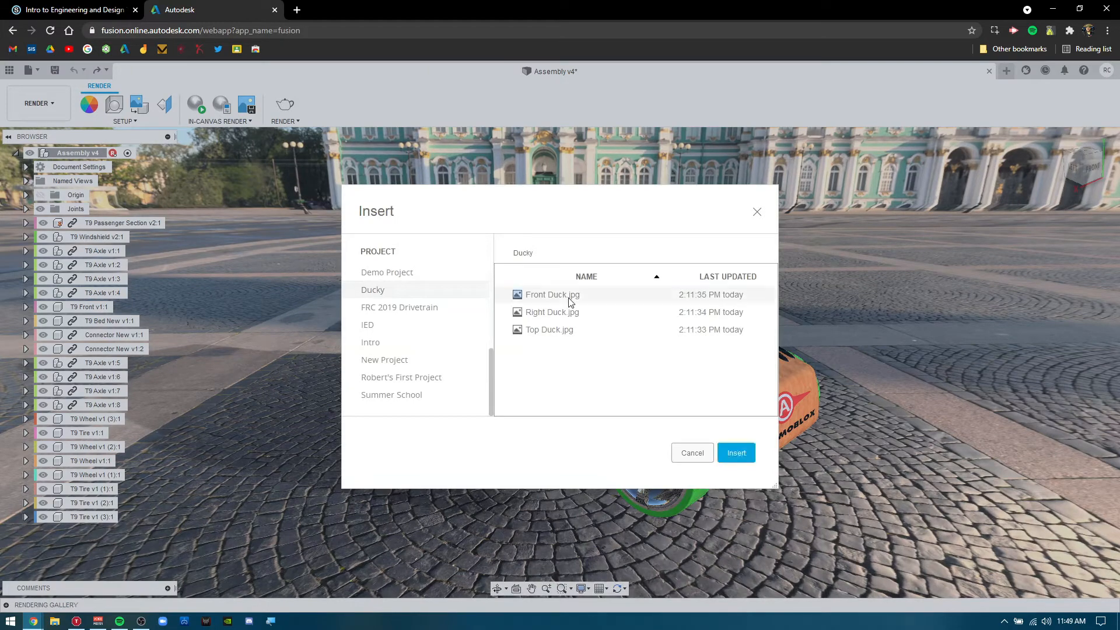
pyautogui.click(735, 453)
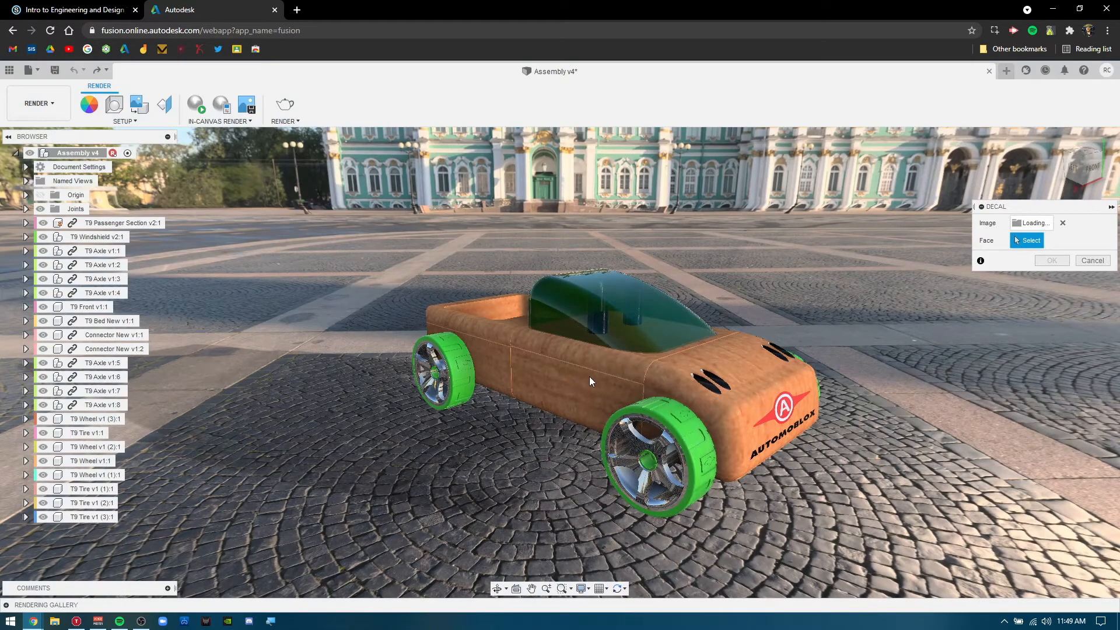
pyautogui.click(749, 365)
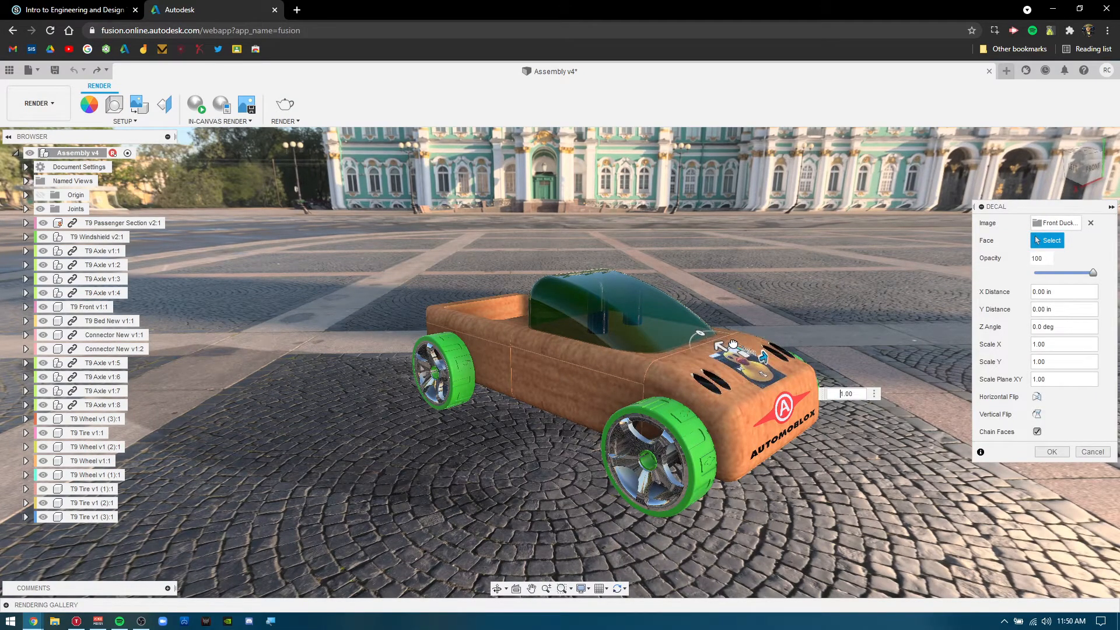
pyautogui.moveTo(733, 344); pyautogui.dragTo(729, 357)
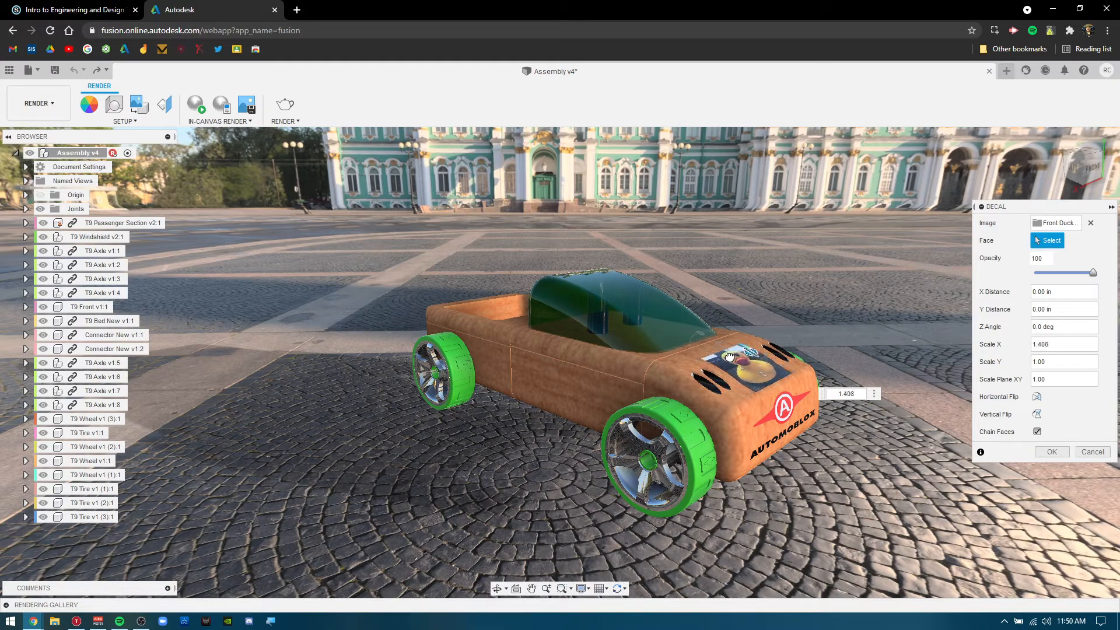
pyautogui.click(1092, 451)
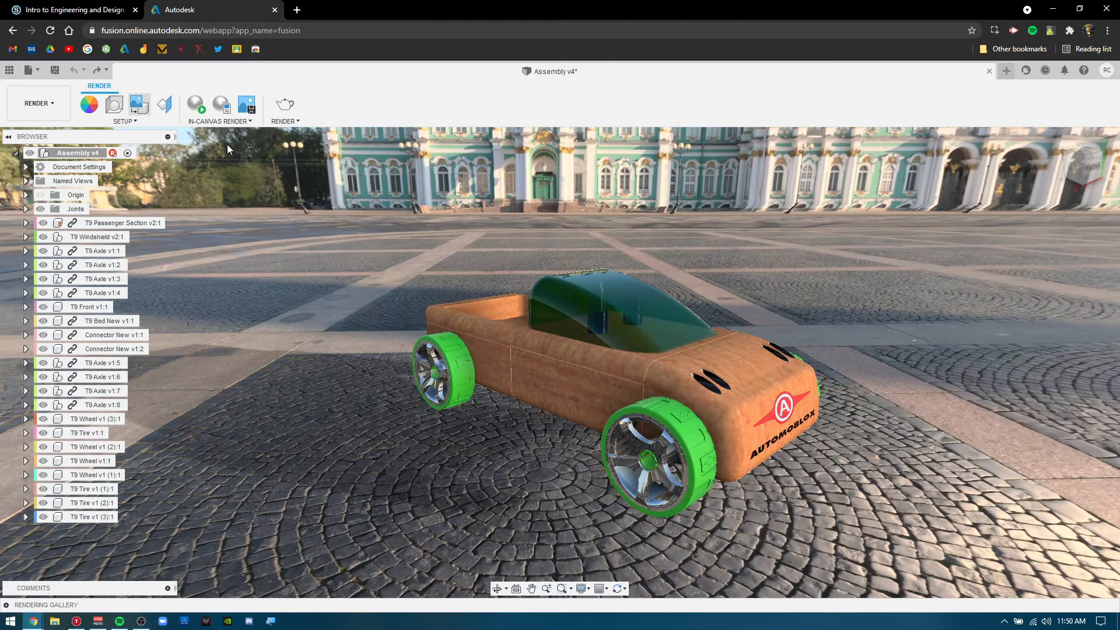
pyautogui.click(139, 105)
pyautogui.click(711, 454)
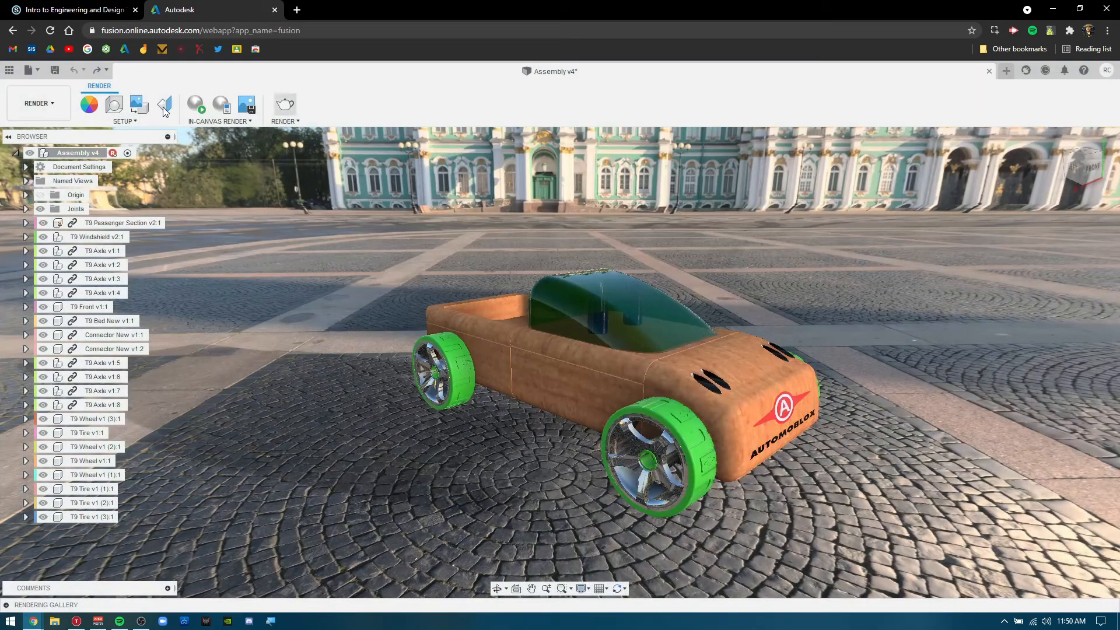
# Try a Planar texture projection on the truck's front section with the texture map controls and cancel it
pyautogui.click(165, 105)
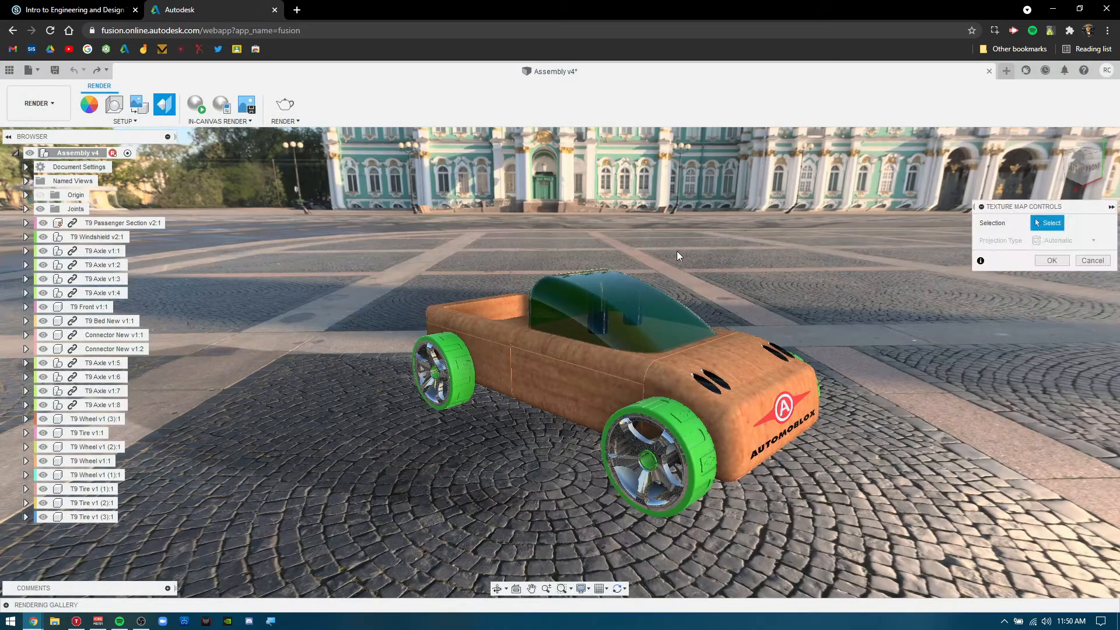
pyautogui.click(1091, 261)
pyautogui.click(165, 106)
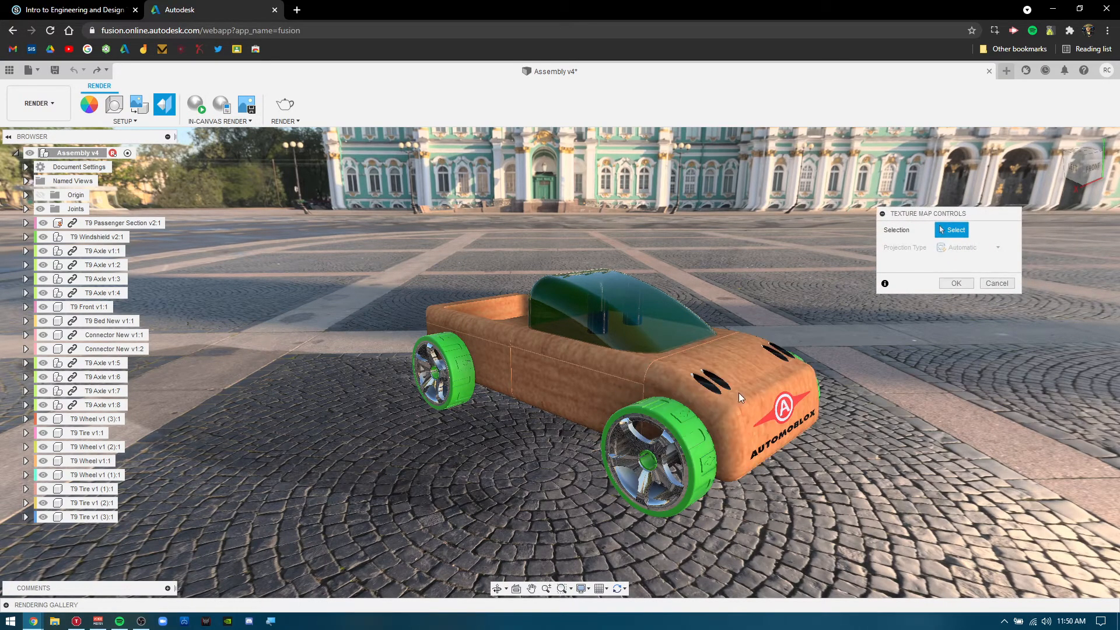
pyautogui.click(751, 369)
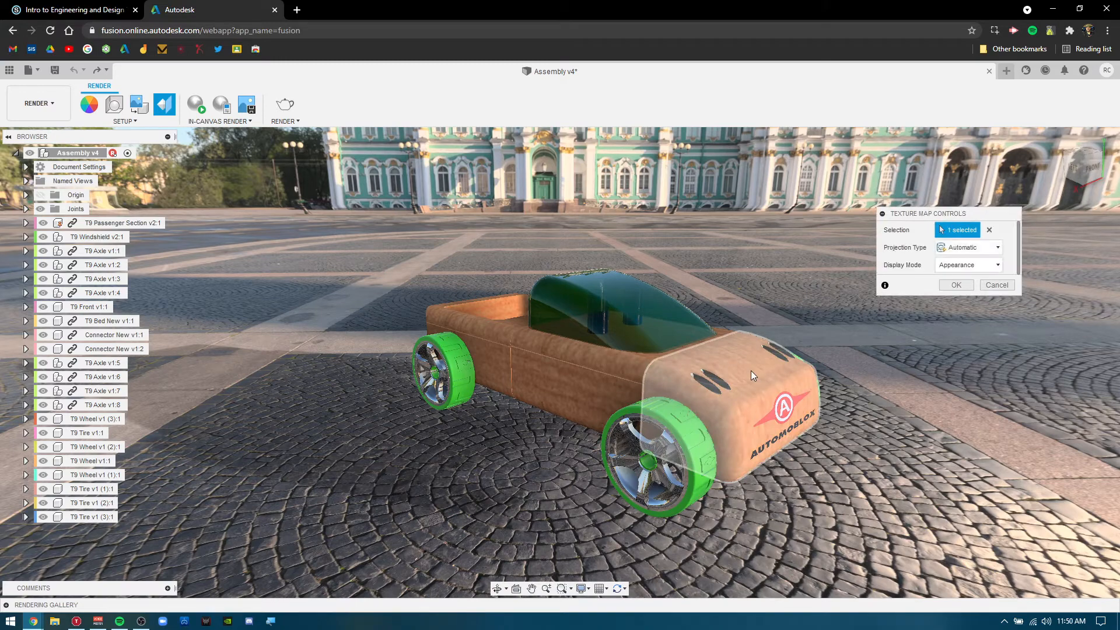
pyautogui.click(974, 265)
pyautogui.click(977, 267)
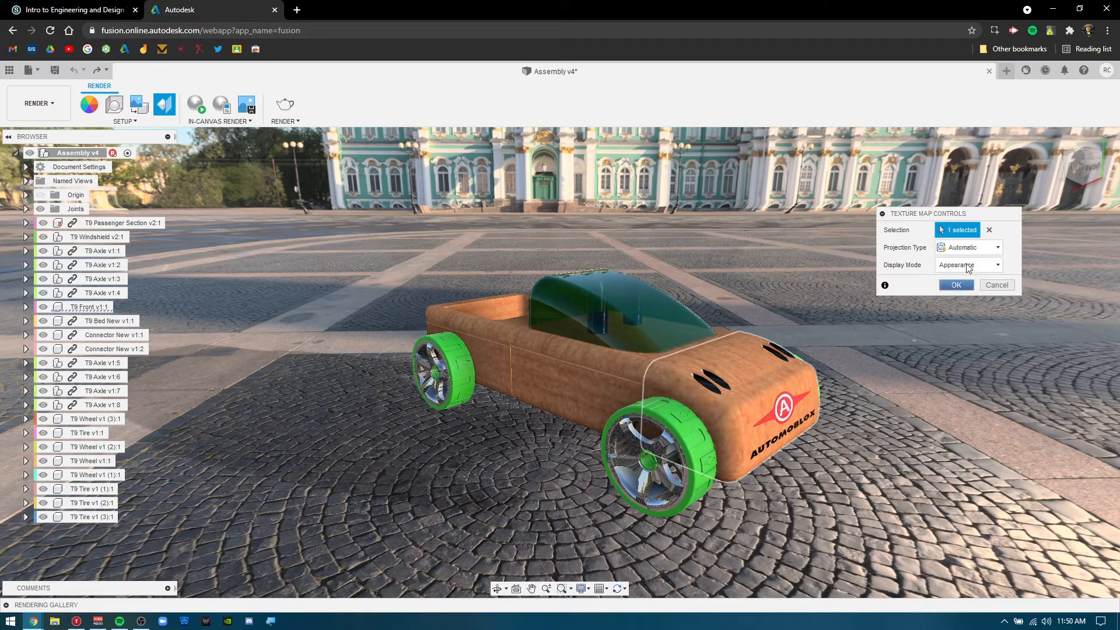
pyautogui.click(972, 250)
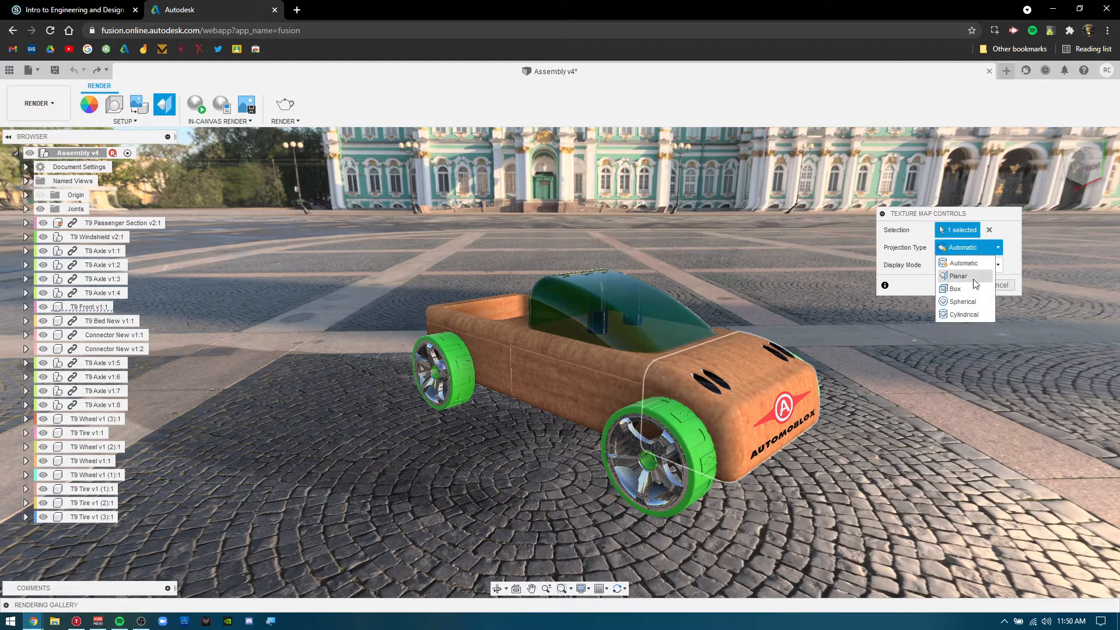
pyautogui.click(975, 283)
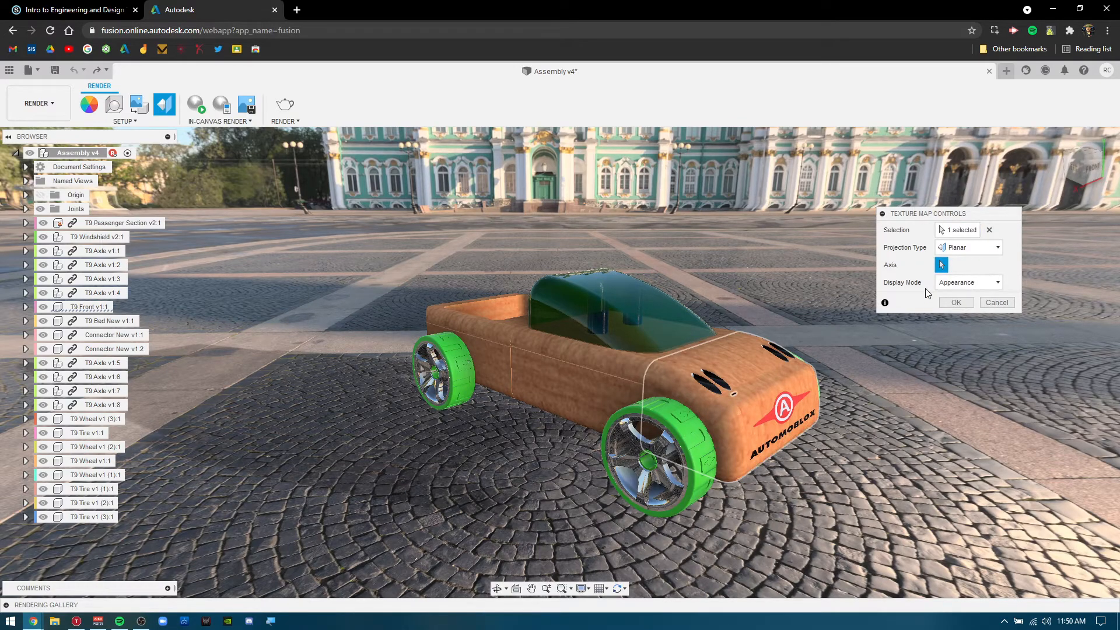
pyautogui.click(996, 302)
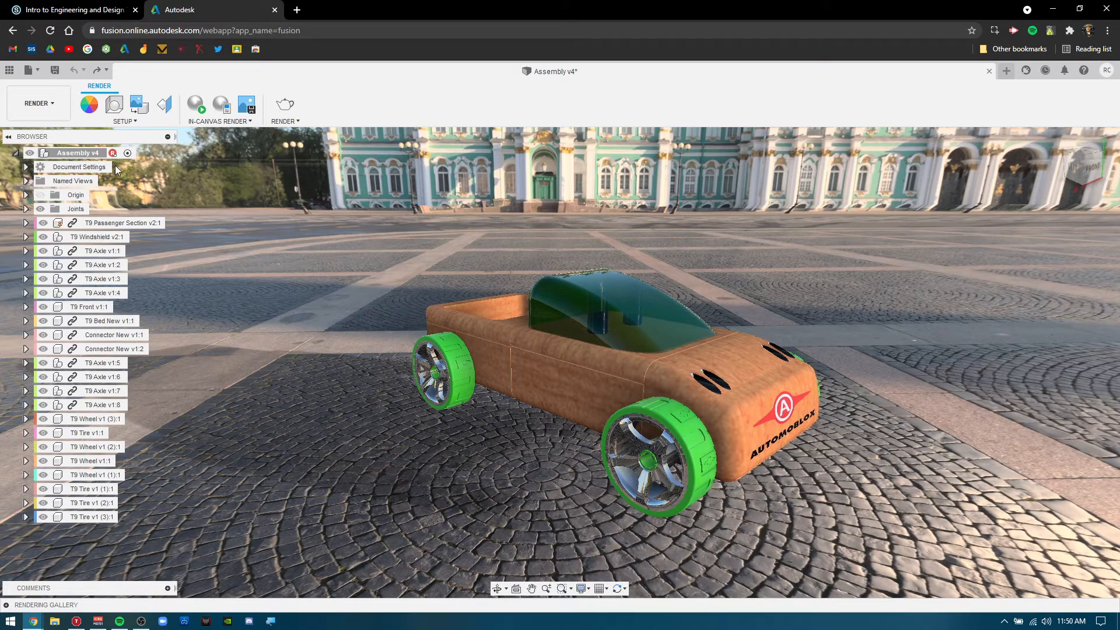
# Set the Cherry - Natural Low Gloss appearance to scale 51 and rotation 61 and finish editing the appearances
pyautogui.click(115, 105)
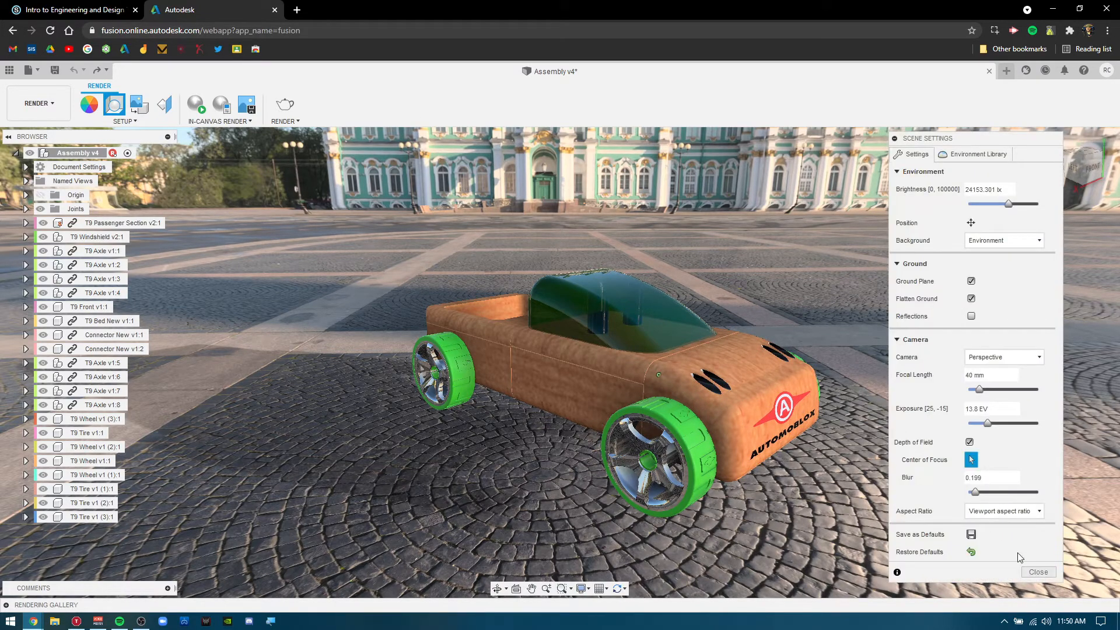
pyautogui.click(1037, 572)
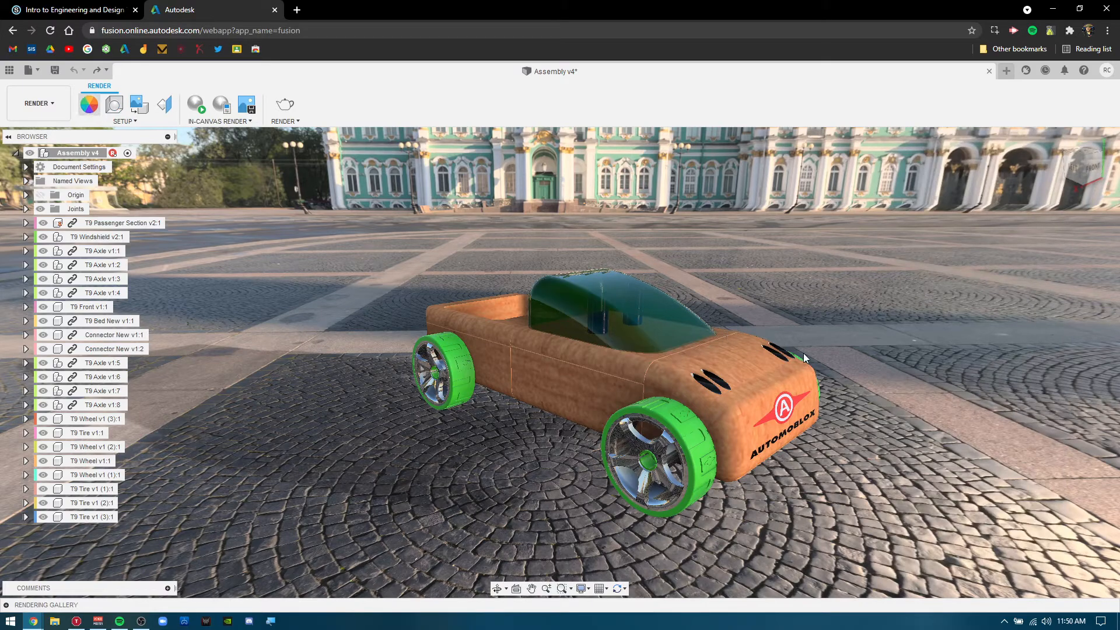
pyautogui.press('a')
pyautogui.click(1064, 219)
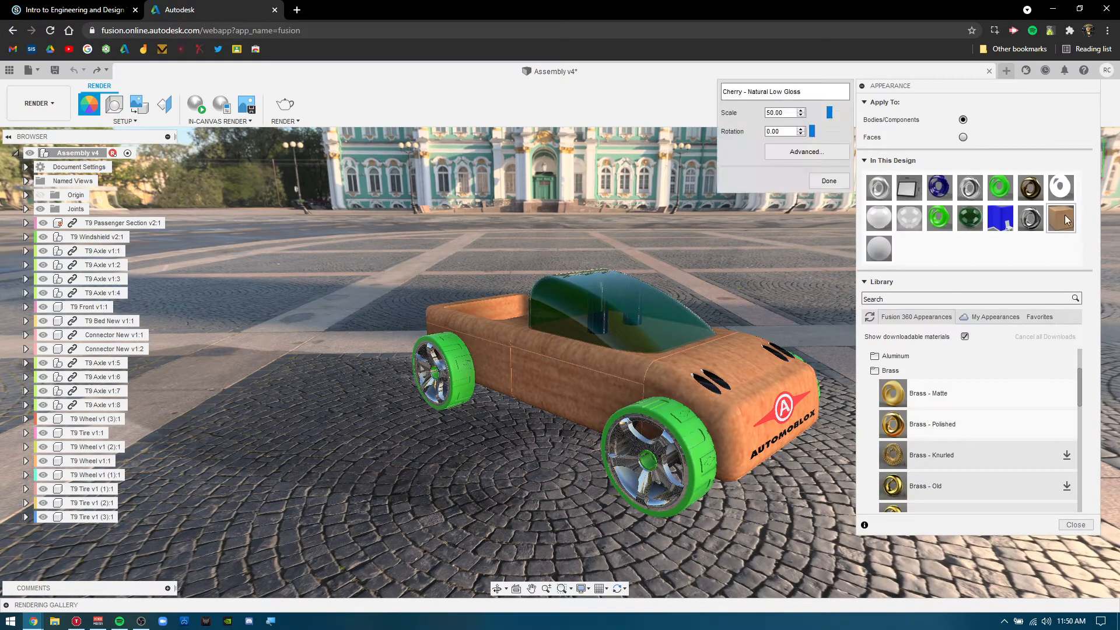
pyautogui.moveTo(811, 131); pyautogui.dragTo(830, 124)
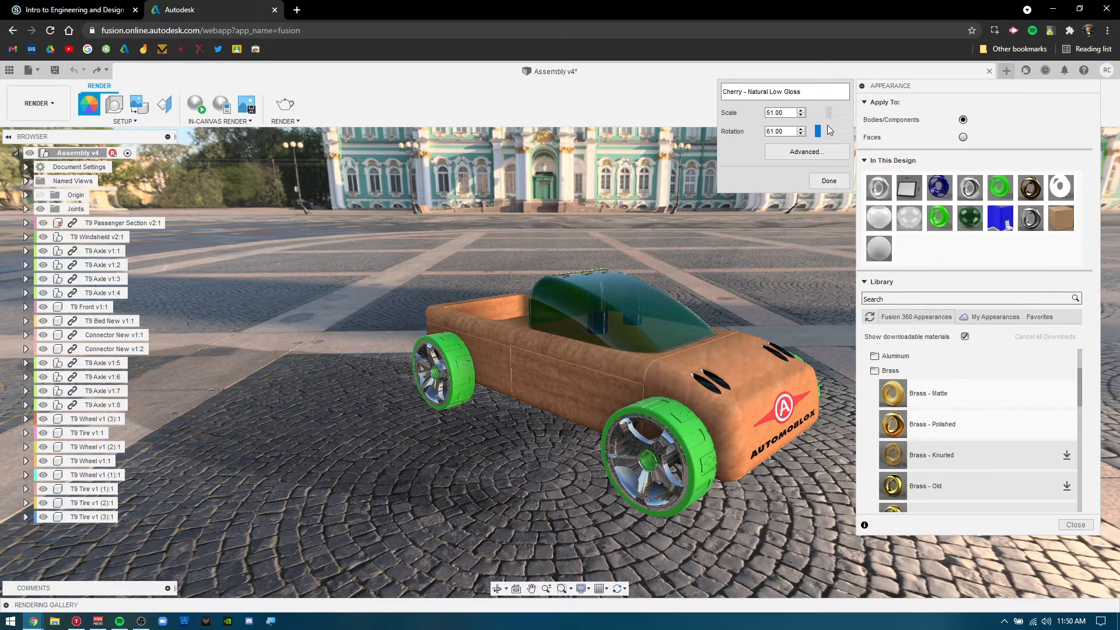
pyautogui.click(829, 181)
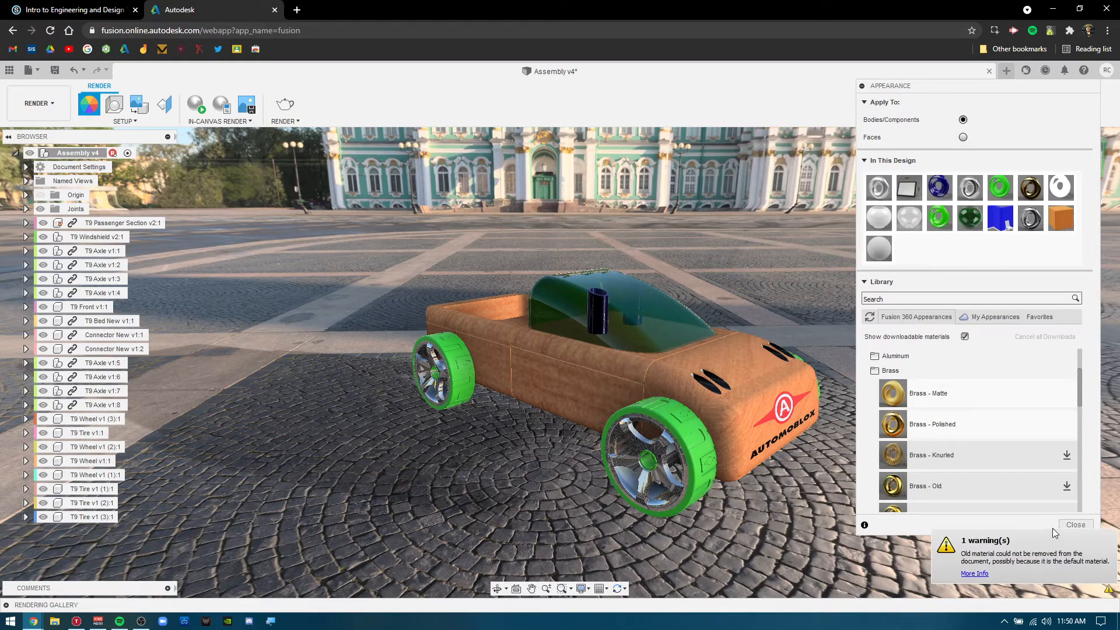
pyautogui.click(1071, 522)
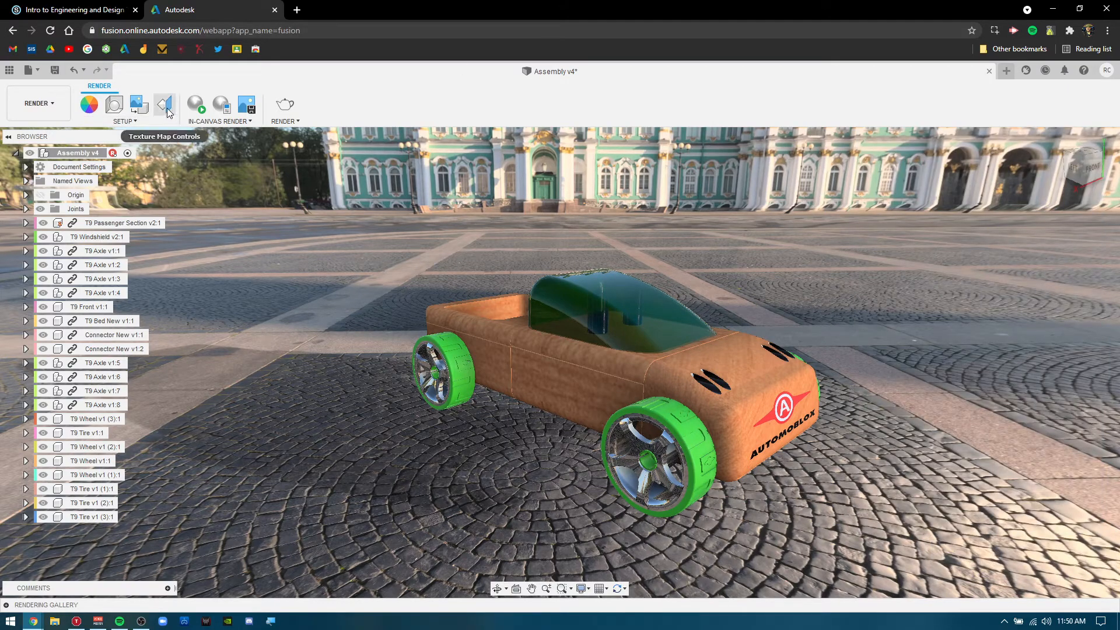
# Set the in-canvas render performance to Advanced and run an in-canvas render of the truck
pyautogui.click(200, 109)
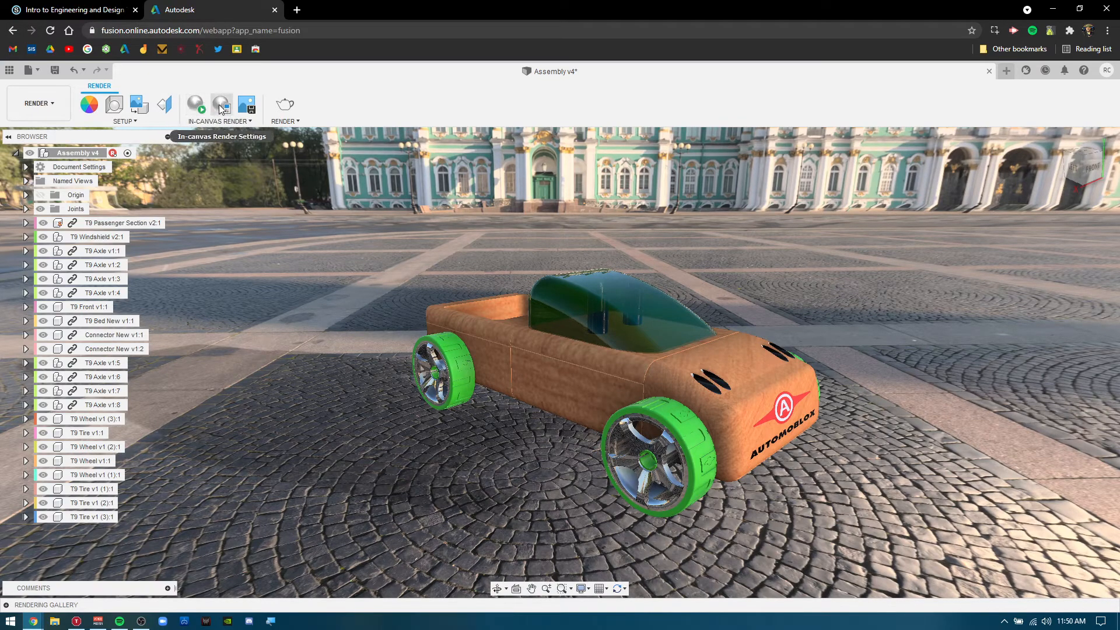
pyautogui.click(221, 107)
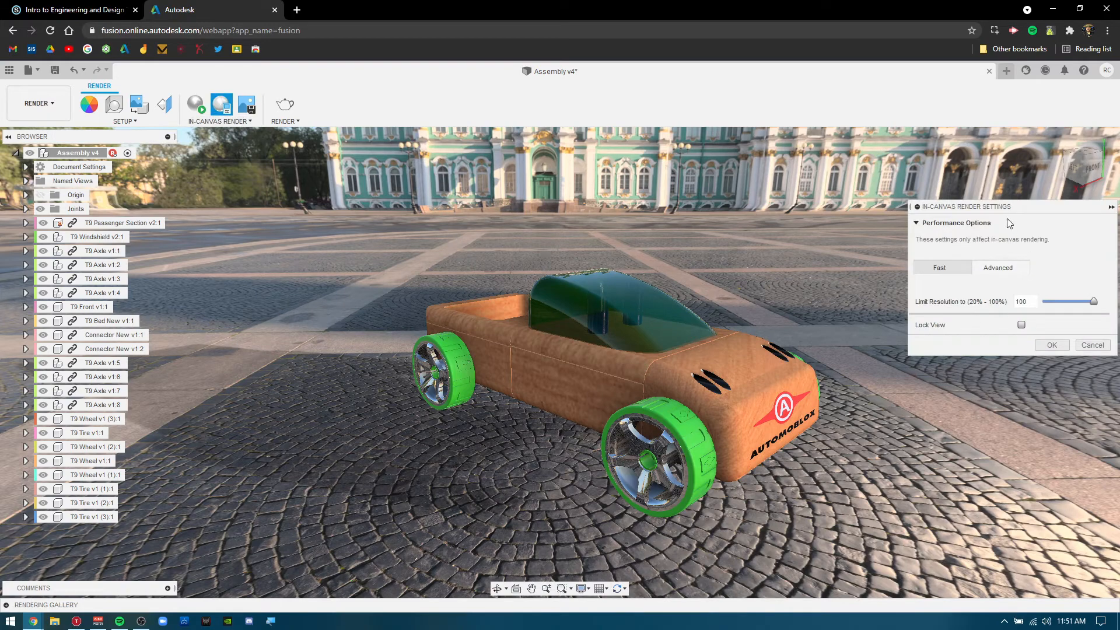
pyautogui.moveTo(1005, 210); pyautogui.dragTo(943, 186)
pyautogui.click(902, 247)
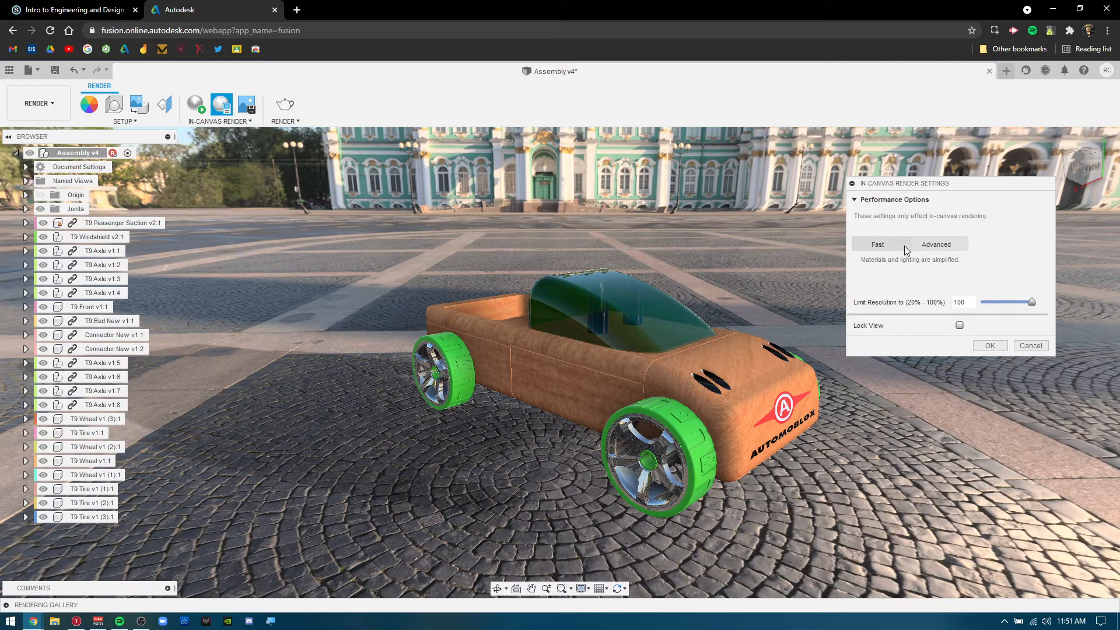
pyautogui.click(935, 246)
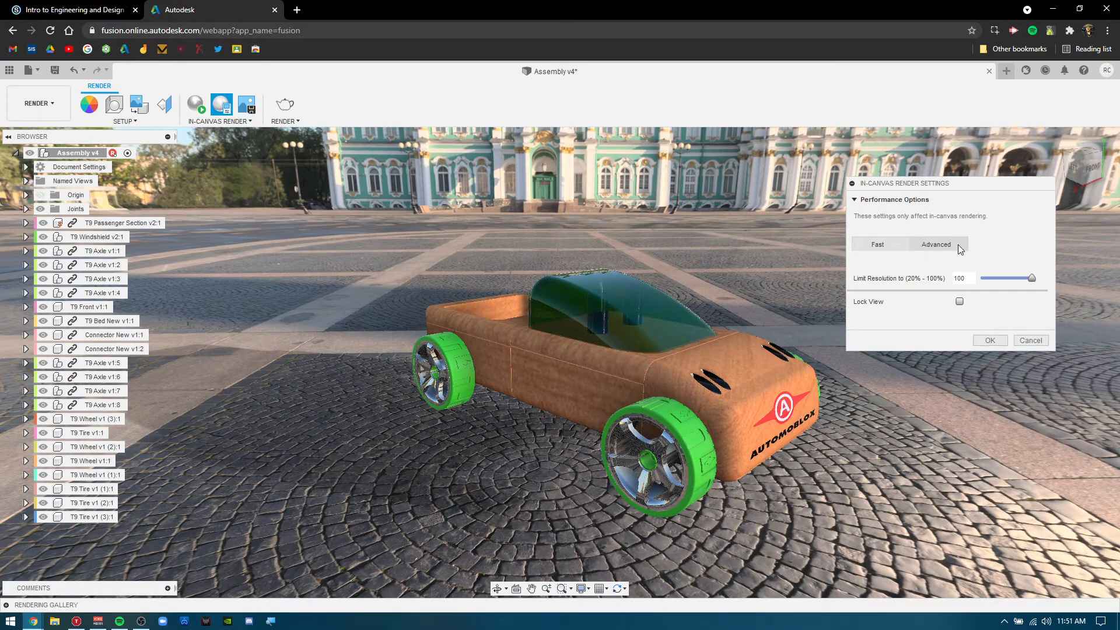
pyautogui.click(979, 340)
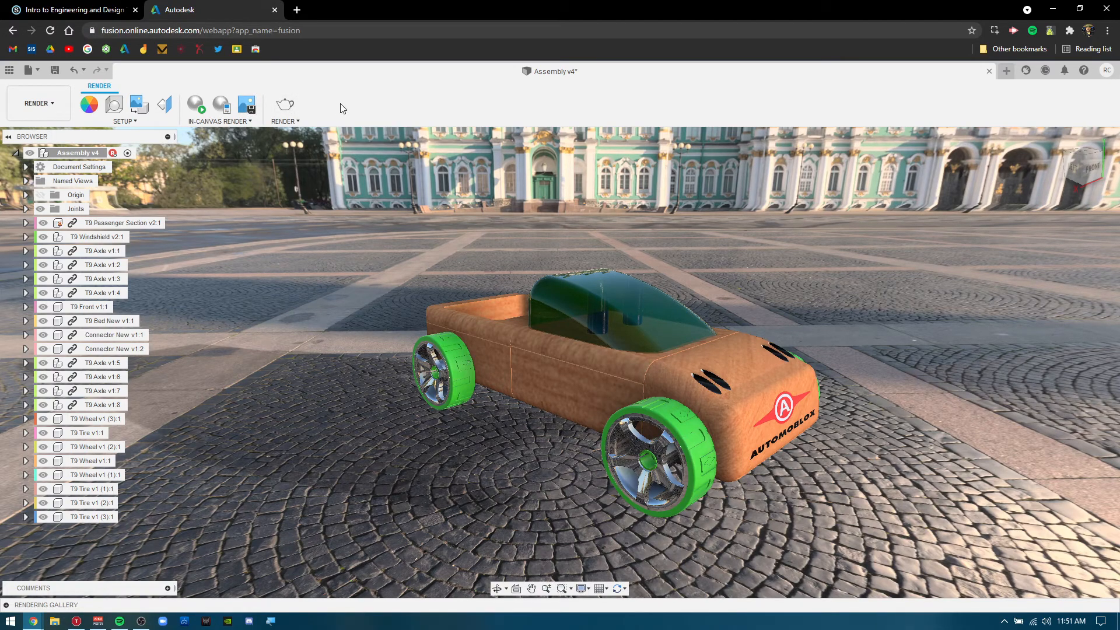
pyautogui.click(195, 107)
pyautogui.keyDown('shift'); pyautogui.moveTo(874, 363); pyautogui.dragTo(844, 373, button='middle'); pyautogui.keyUp('shift')
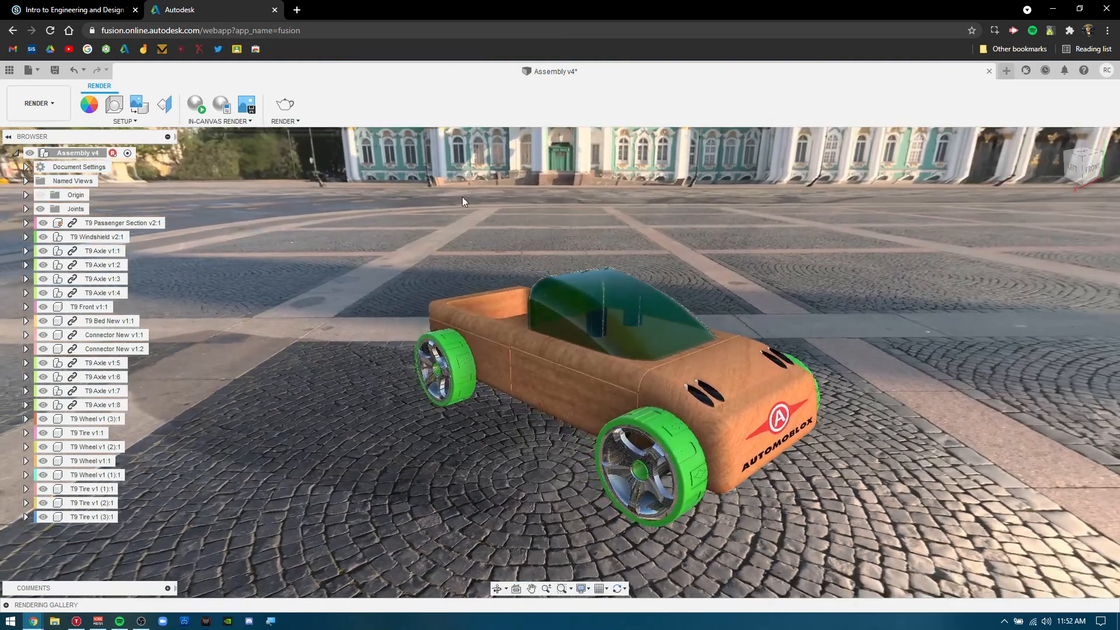
# Turn off the camera's depth of field in the scene settings, and preview the truck with an in-canvas render before stopping it
pyautogui.click(115, 103)
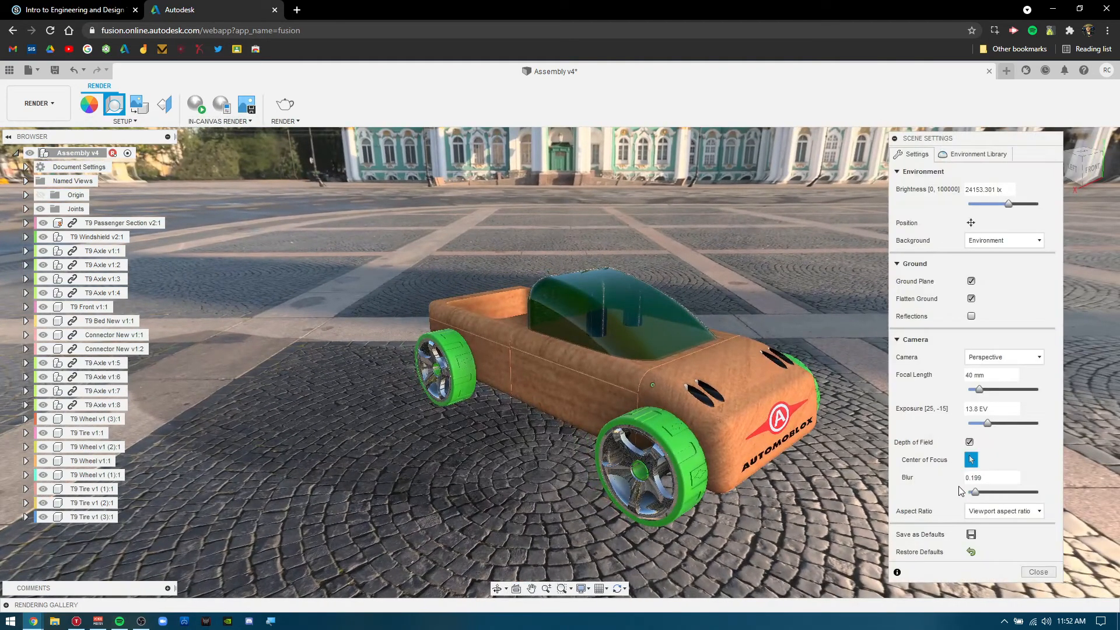
pyautogui.moveTo(974, 491); pyautogui.dragTo(968, 491)
pyautogui.click(969, 442)
pyautogui.click(1041, 519)
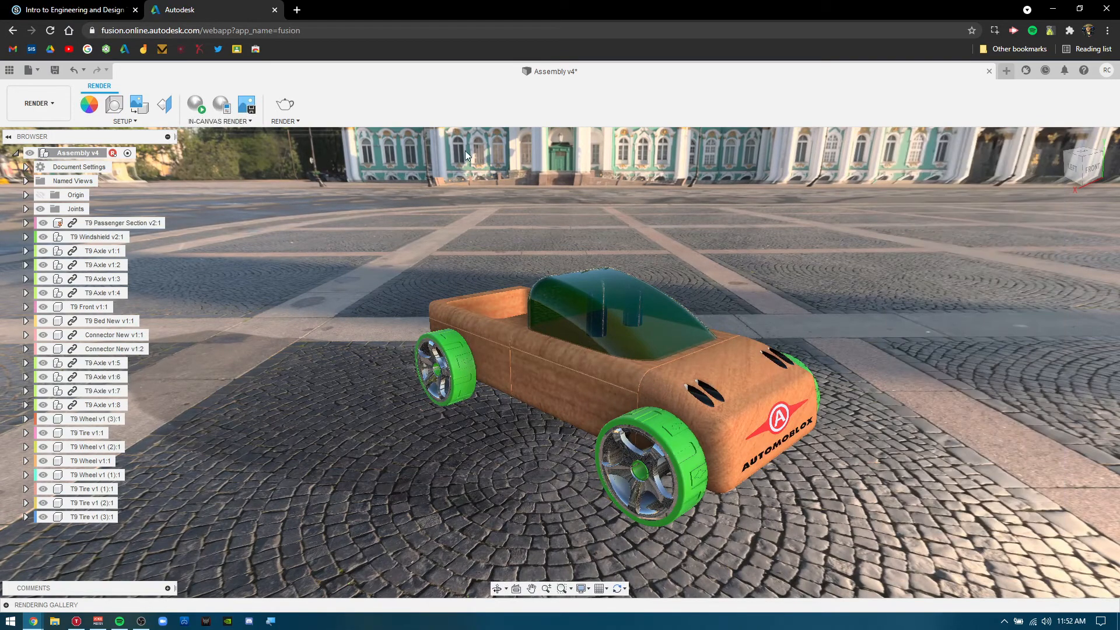
pyautogui.click(196, 104)
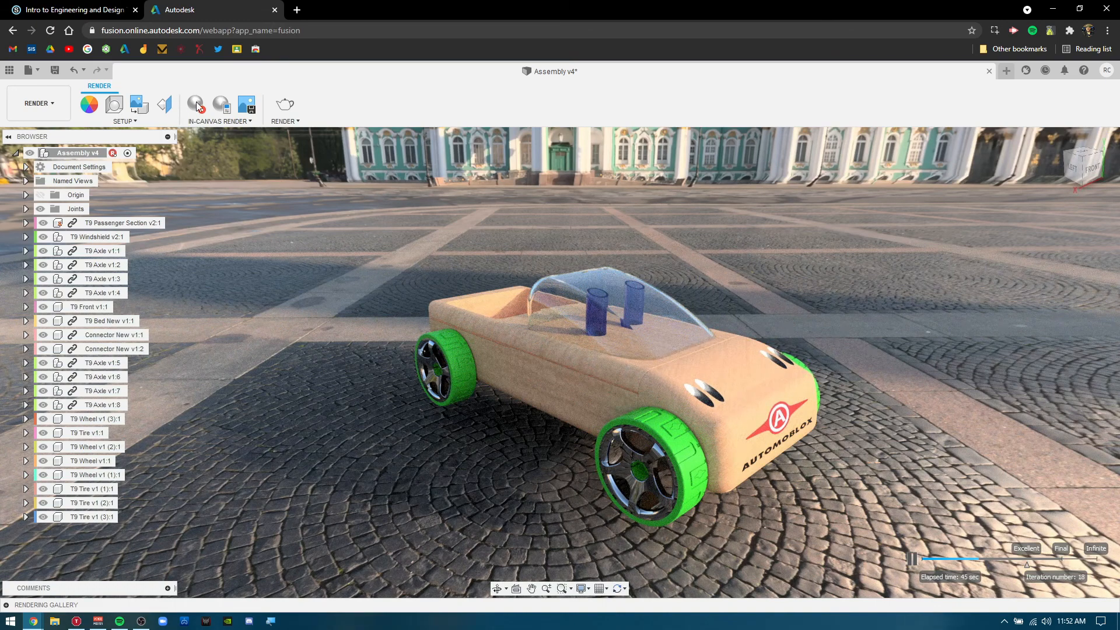
pyautogui.press('Escape')
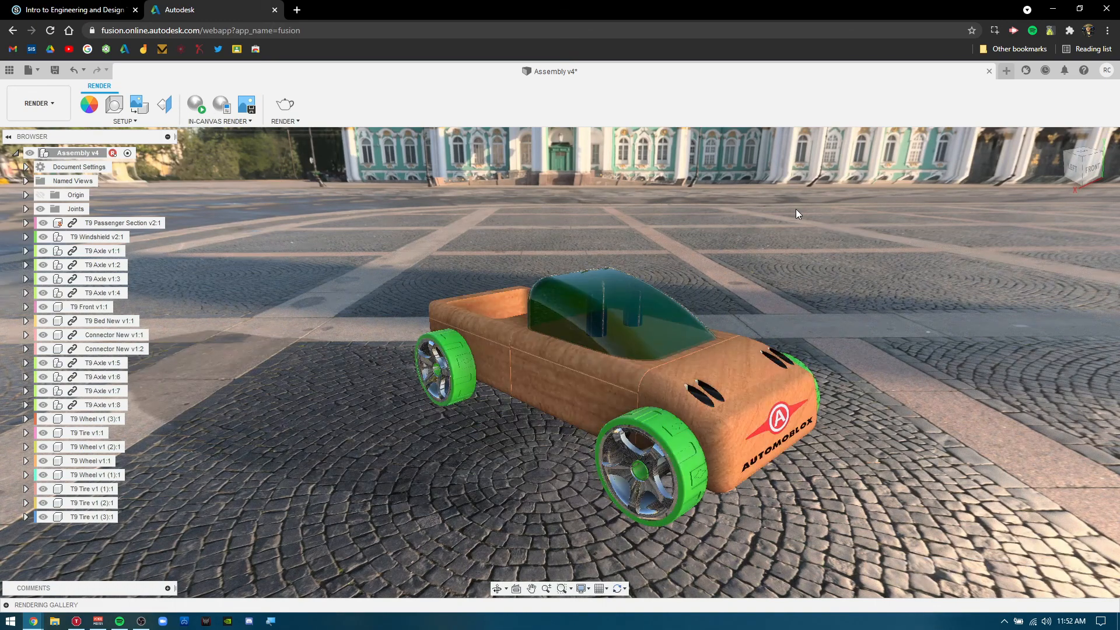